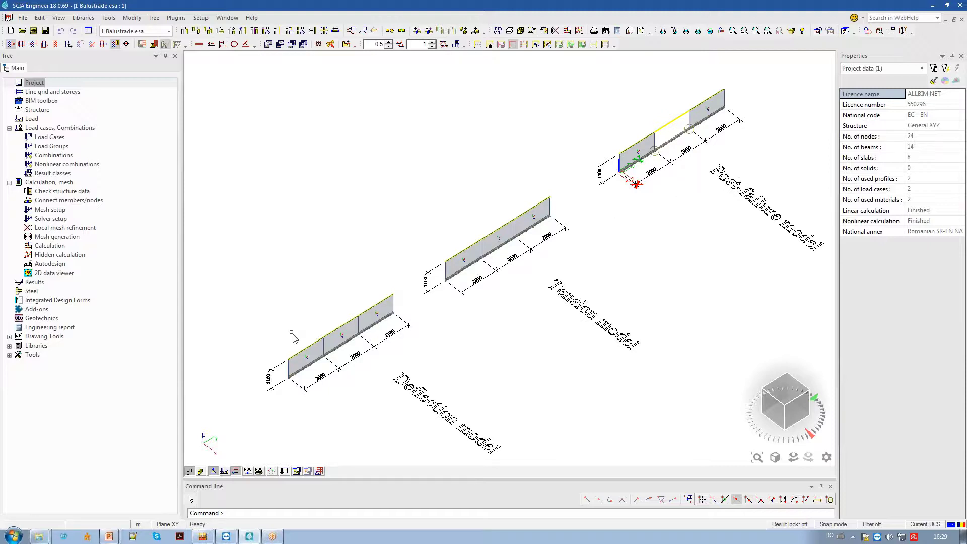
Select the first glass panel of the Deflection model and check its exact thickness value
scroll(313, 423, "up", 3)
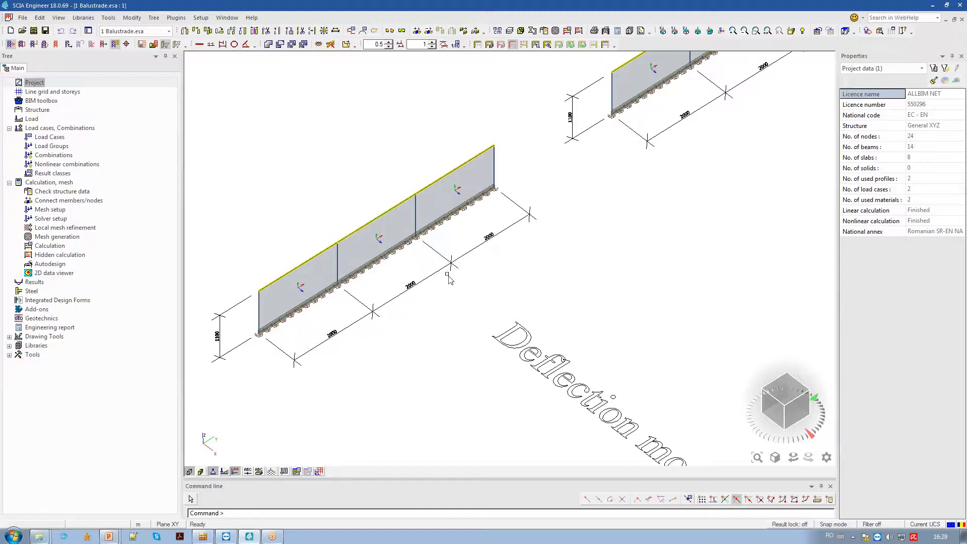
scroll(218, 283, "up", 2)
scroll(217, 283, "up", 2)
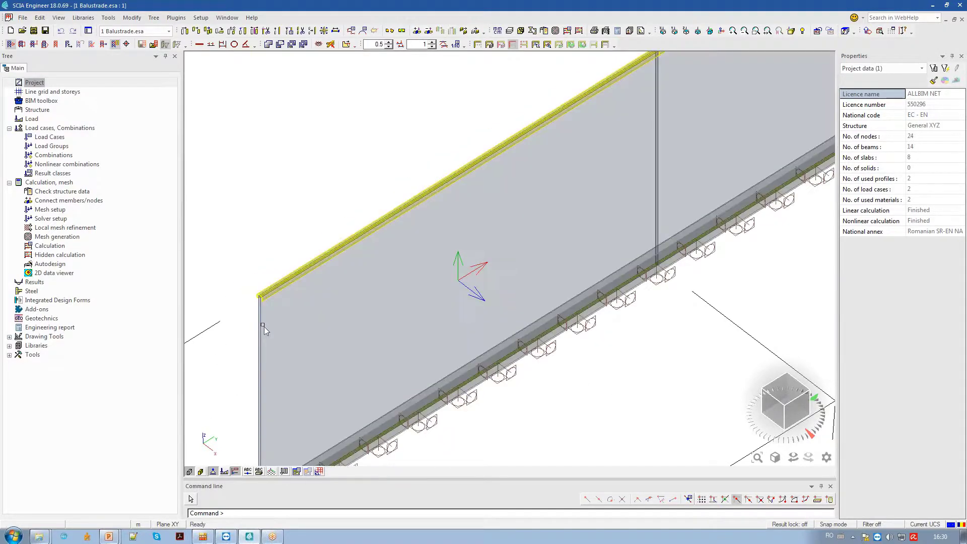
left_click(263, 327)
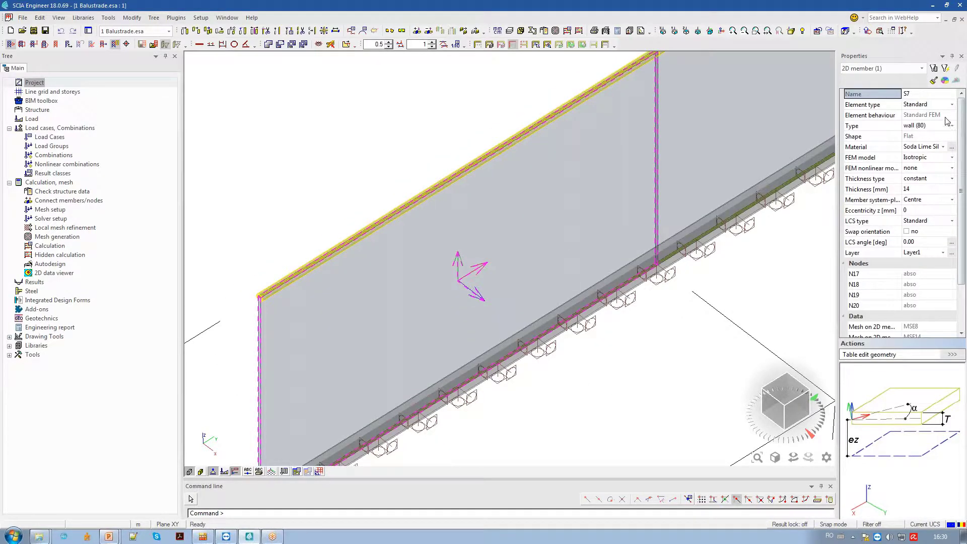
left_click(922, 190)
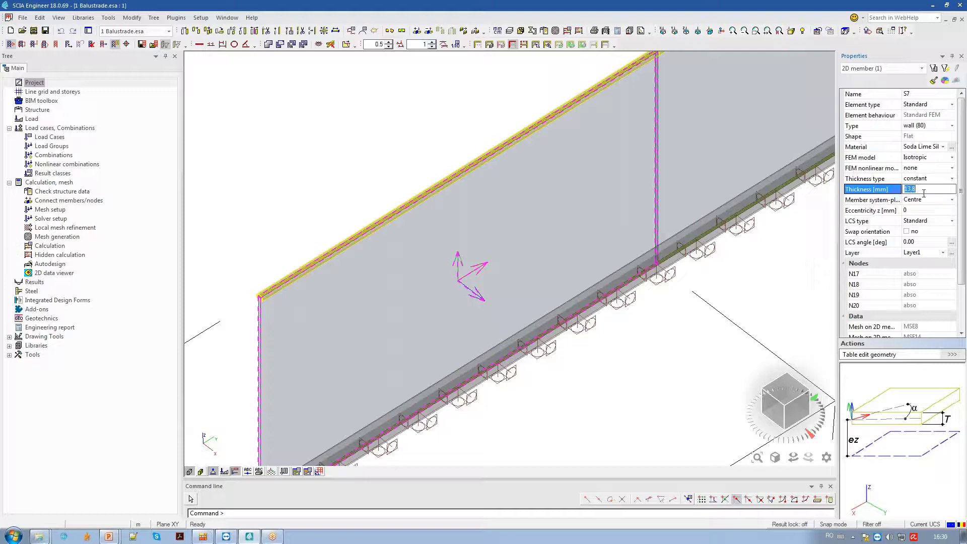
type("14")
key("Return")
scroll(373, 159, "down", 5)
scroll(485, 179, "up", 5)
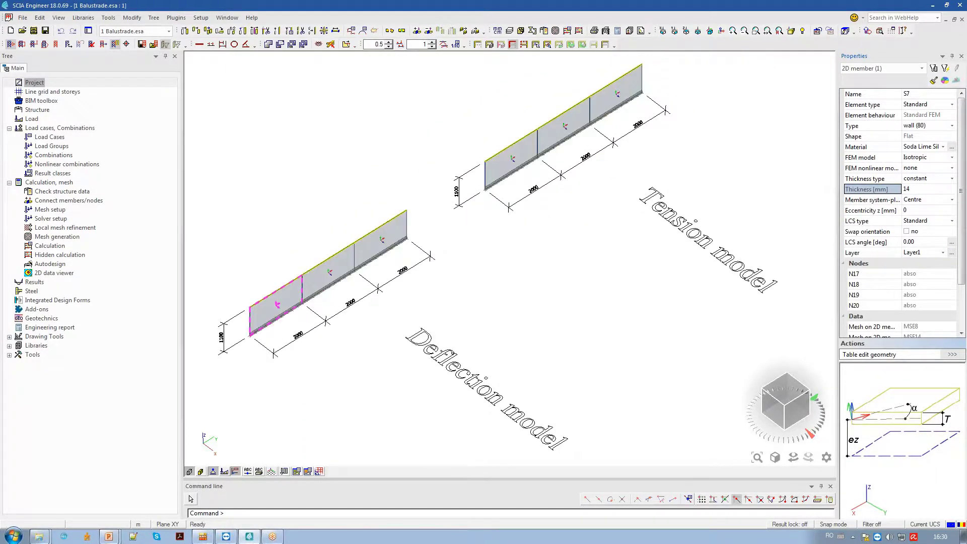
Select the first glass panel of the Tension model, check its material and exact thickness, and deselect it
key("Escape")
left_click(486, 179)
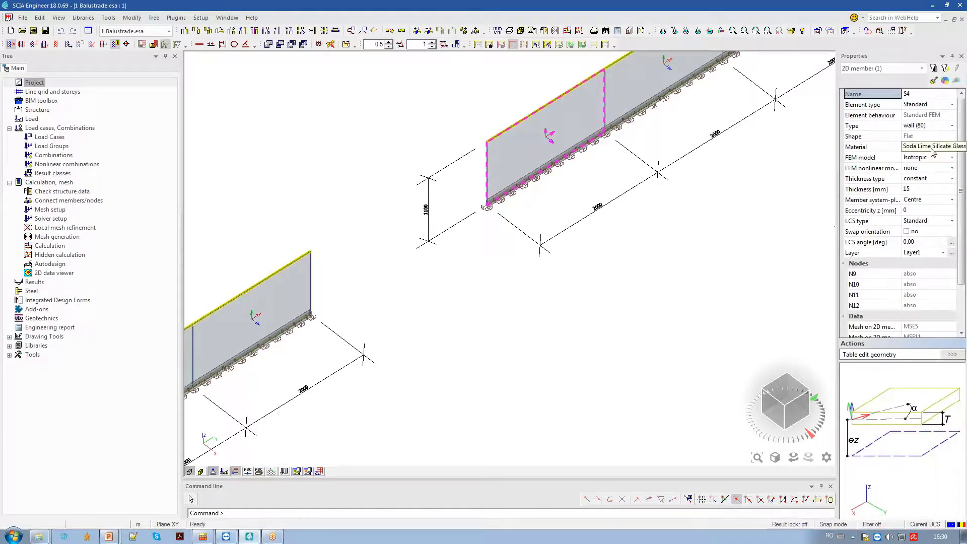
scroll(629, 151, "down", 5)
scroll(629, 151, "up", 6)
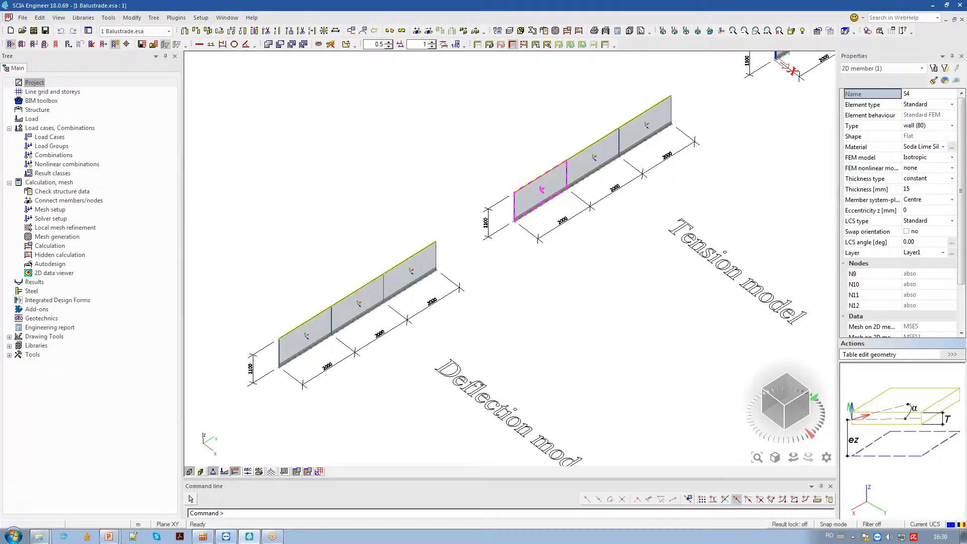
left_click(926, 189)
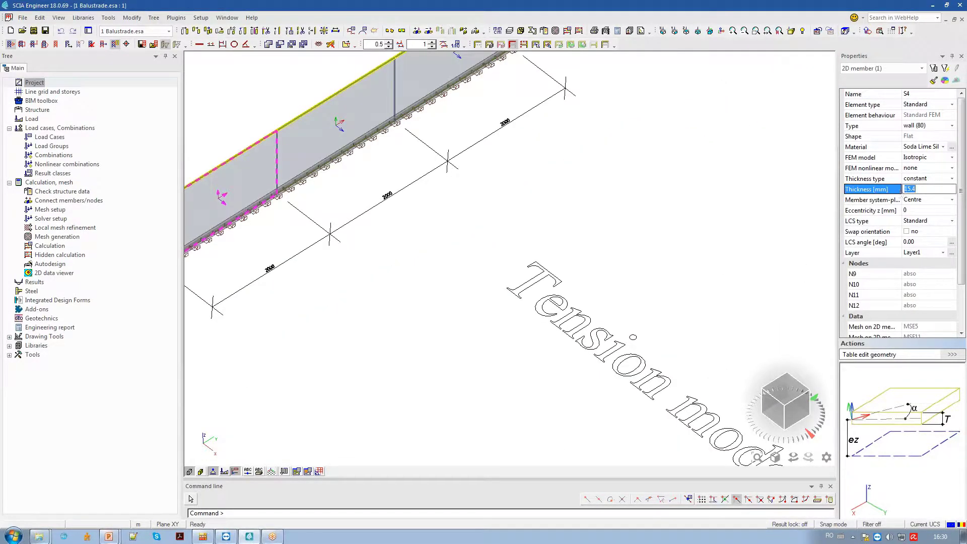
left_click(679, 210)
Look over the three balustrade models and review the defined load cases
scroll(679, 210, "down", 5)
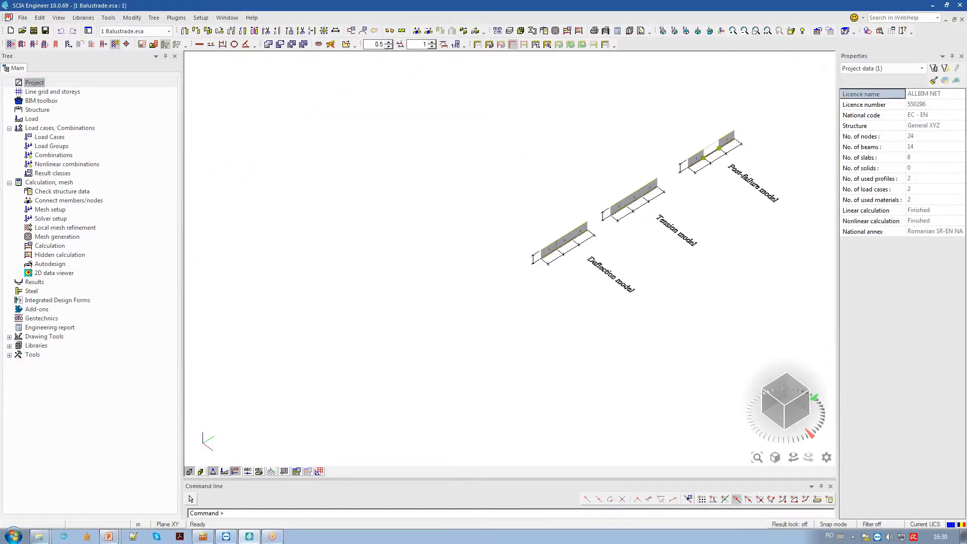
scroll(705, 186, "up", 2)
middle_click_drag(743, 153, 663, 190)
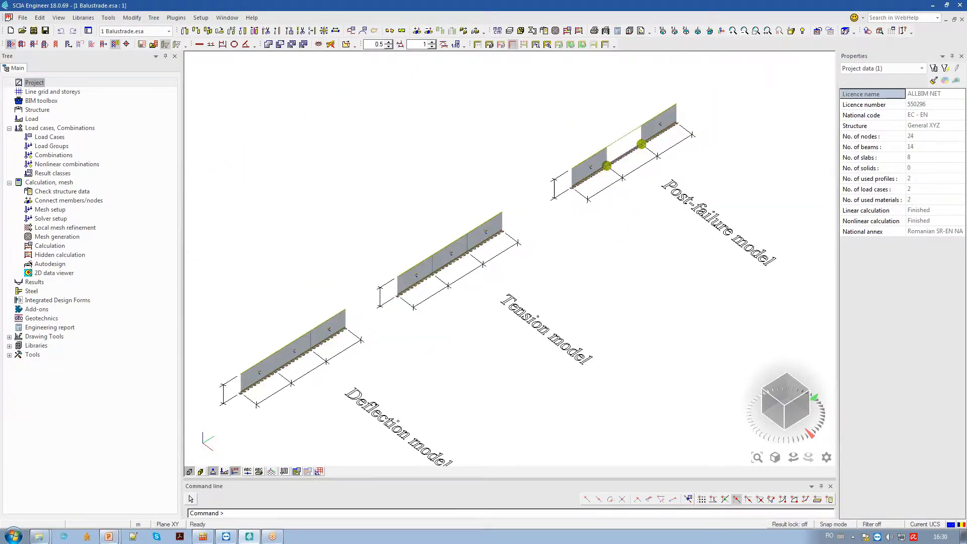
middle_click_drag(618, 261, 677, 144)
scroll(361, 281, "up", 3)
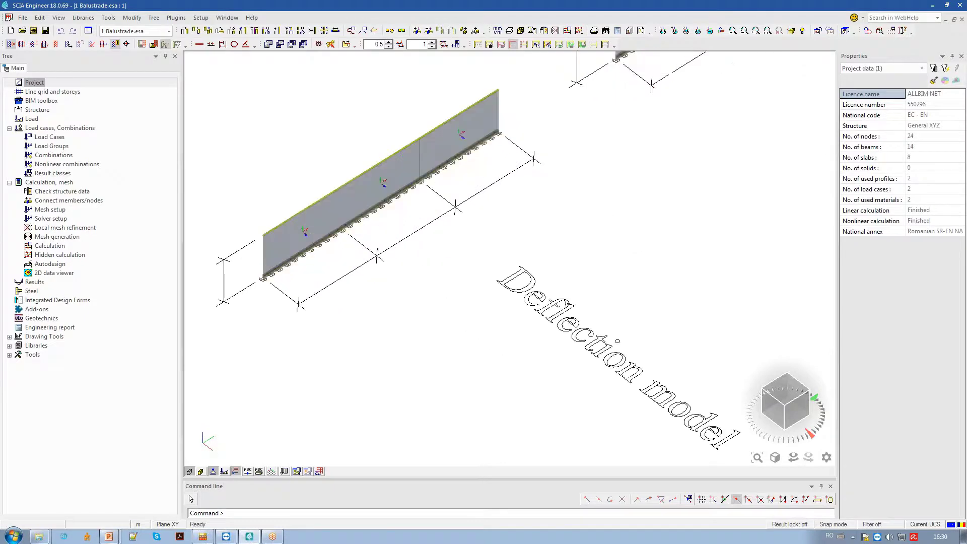
left_click(46, 137)
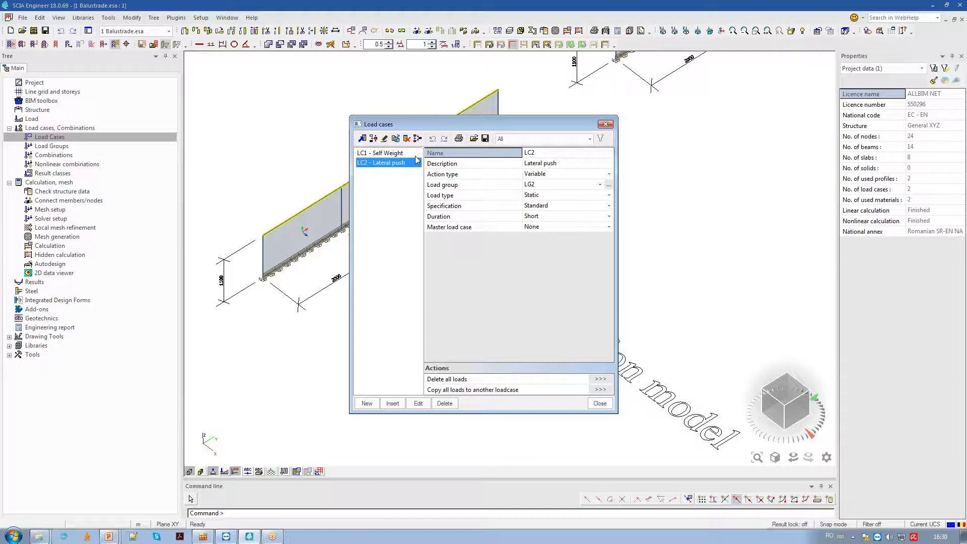
left_click(600, 403)
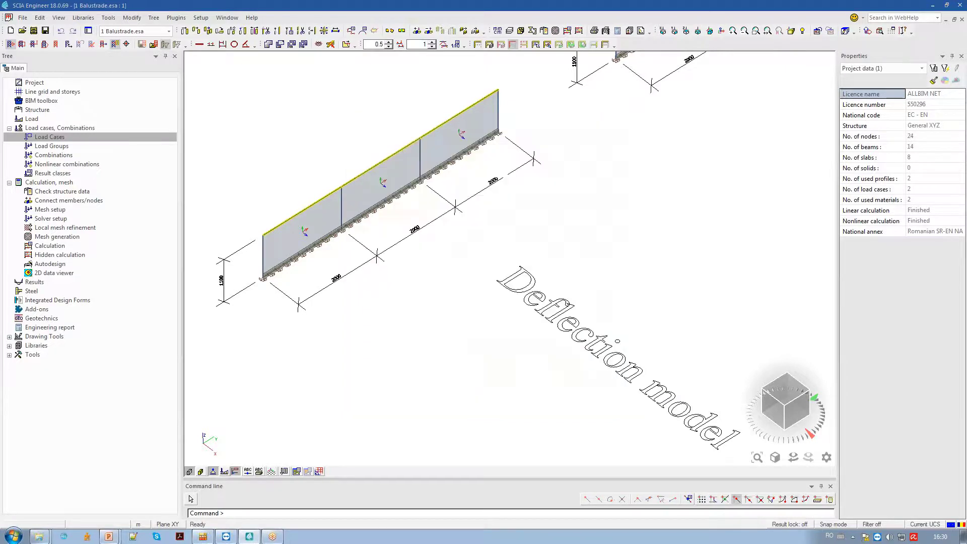
Display the loads of the Lateral push load case and examine them on the balustrade models
left_click(111, 122)
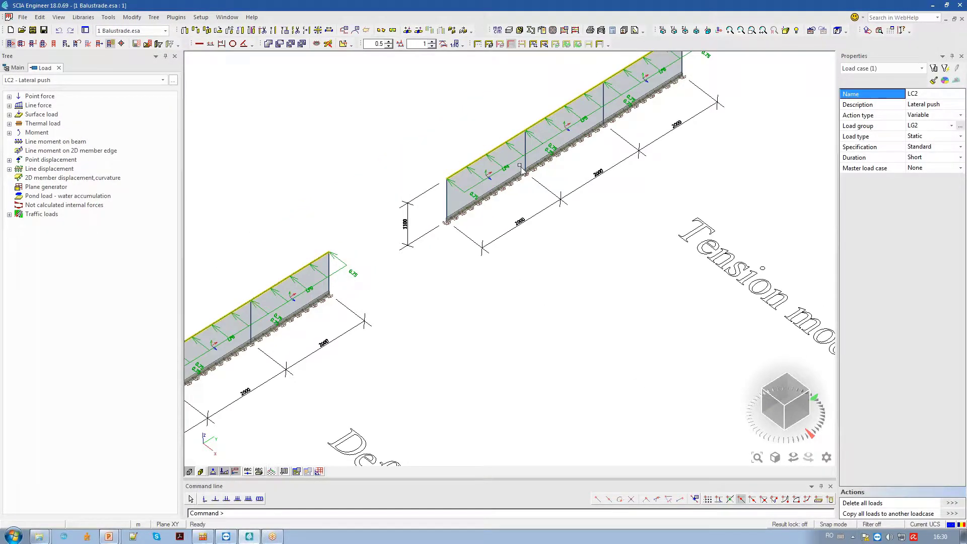
middle_click_drag(522, 158, 316, 327)
middle_click_drag(612, 162, 639, 122)
middle_click_drag(346, 312, 456, 228)
scroll(456, 229, "up", 2)
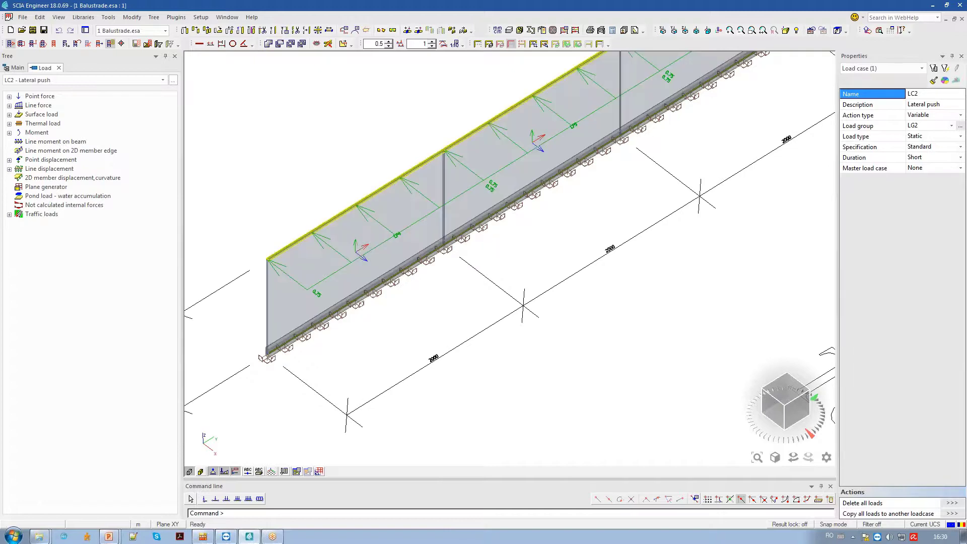
Inspect the cross-section definition of the handrail on the Tension model's first panel, closing it without changes
scroll(272, 258, "up", 3)
scroll(309, 272, "up", 2)
left_click(351, 259)
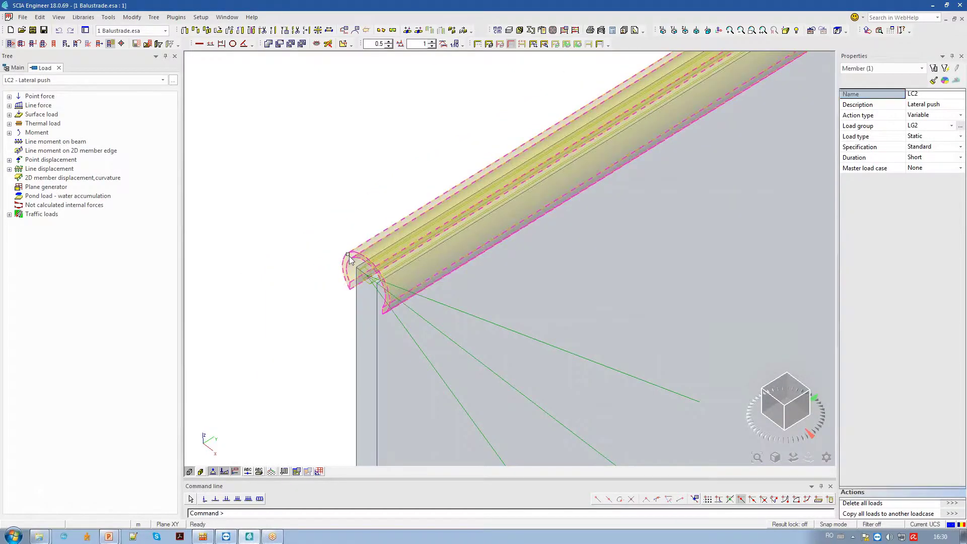
left_click(952, 129)
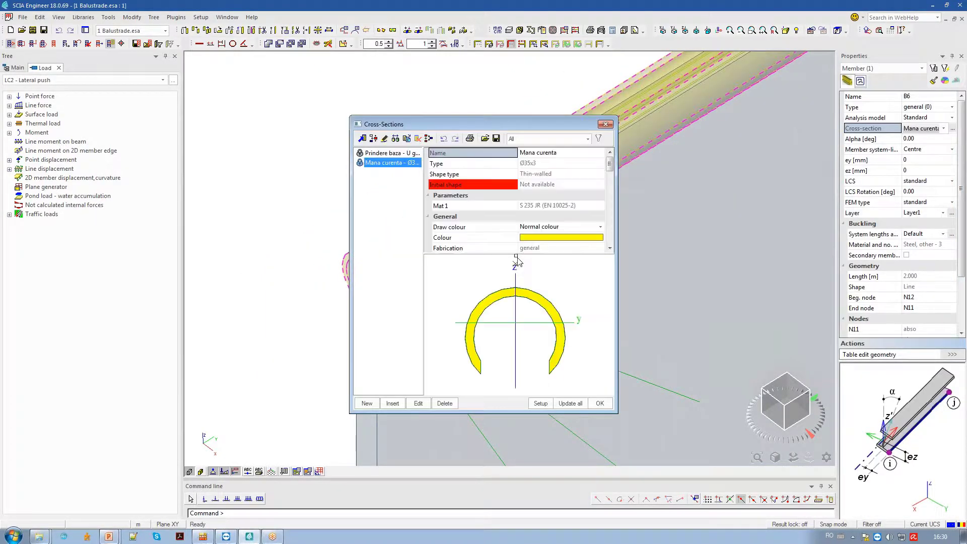
left_click(606, 124)
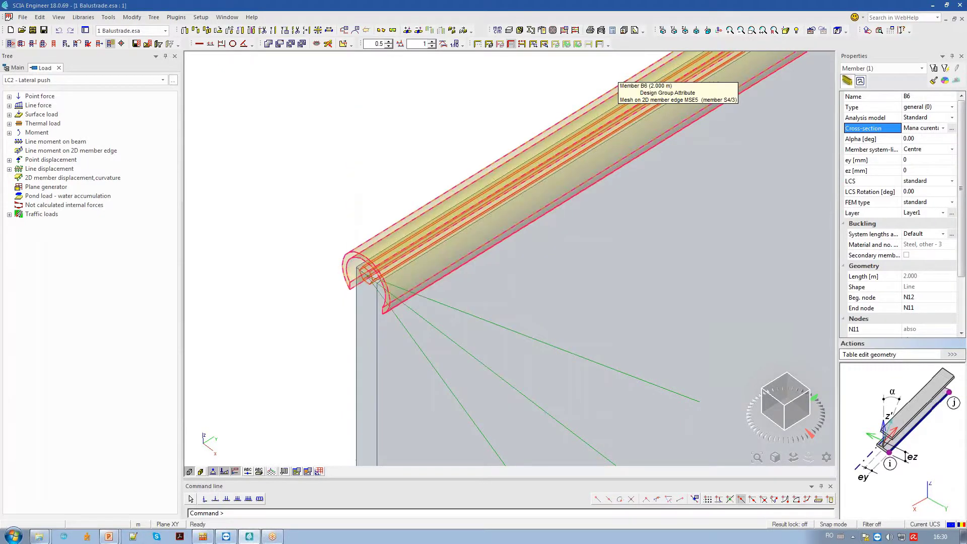
key("Escape")
Examine the Post-failure model's missing middle panel, its handrail and the lateral loads acting on it
scroll(524, 123, "down", 3)
scroll(524, 123, "down", 5)
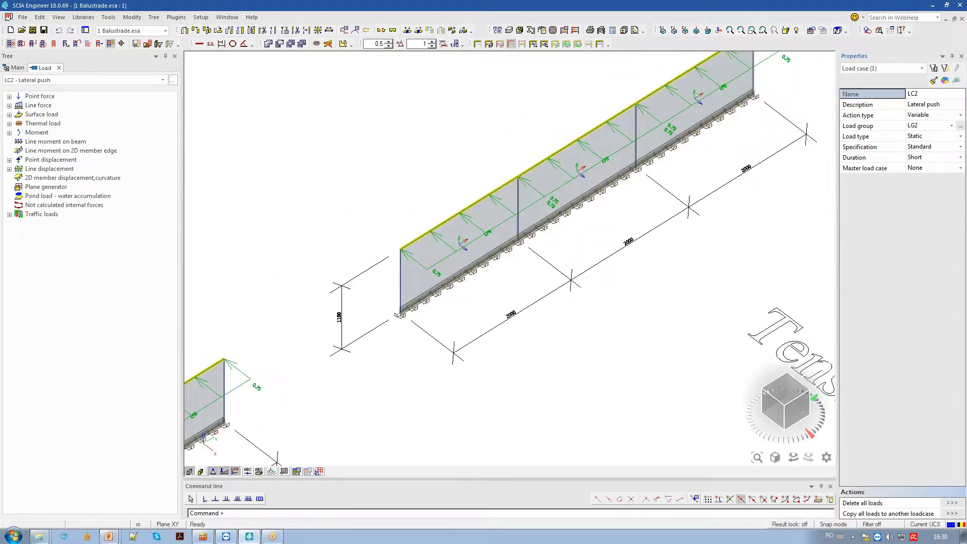
scroll(599, 142, "up", 10)
scroll(519, 173, "down", 3)
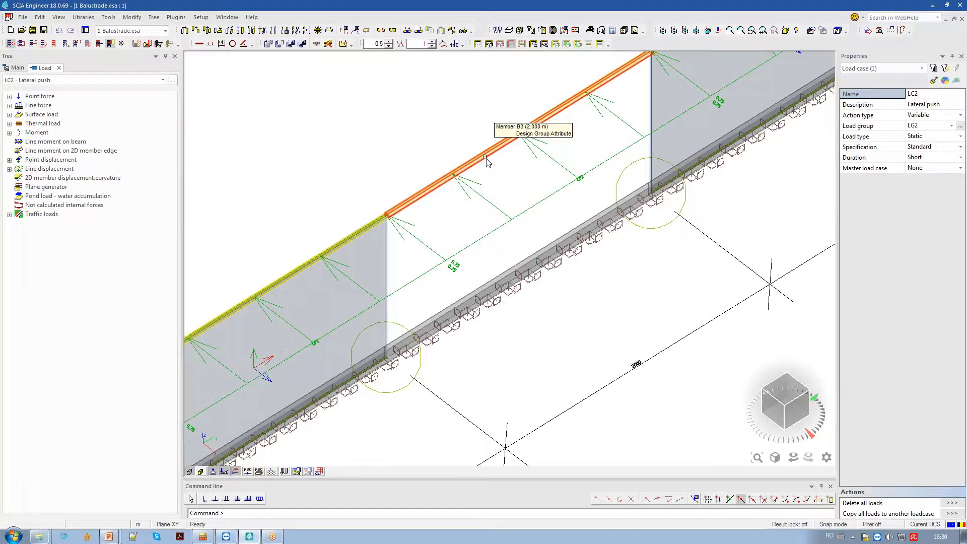
scroll(481, 166, "down", 2)
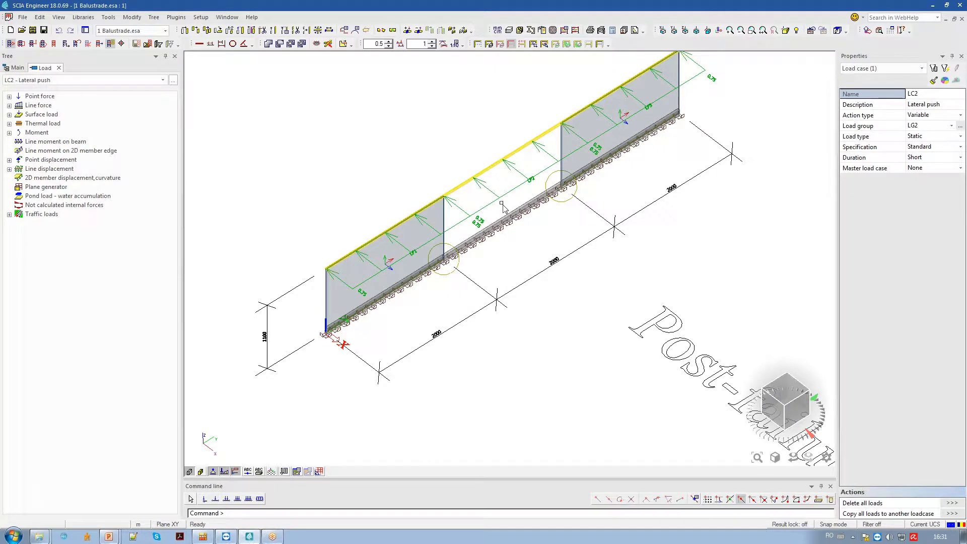
scroll(504, 207, "down", 5)
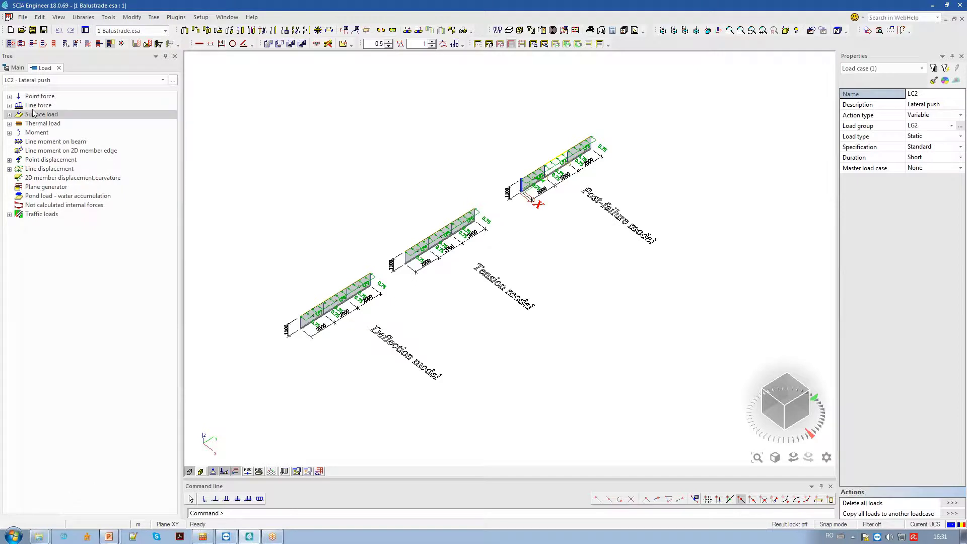
Save the project and review the contents of the linear and nonlinear load combinations
left_click(15, 68)
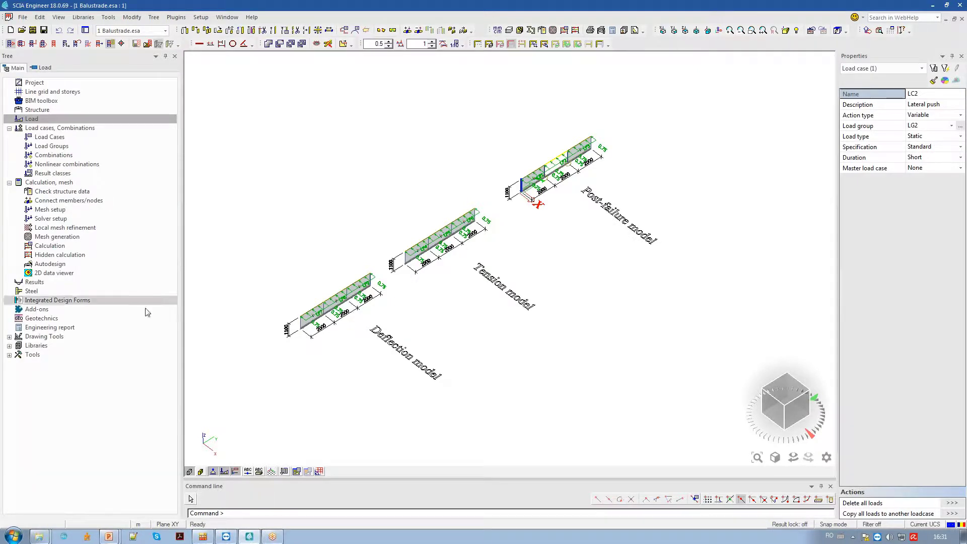
left_click(44, 32)
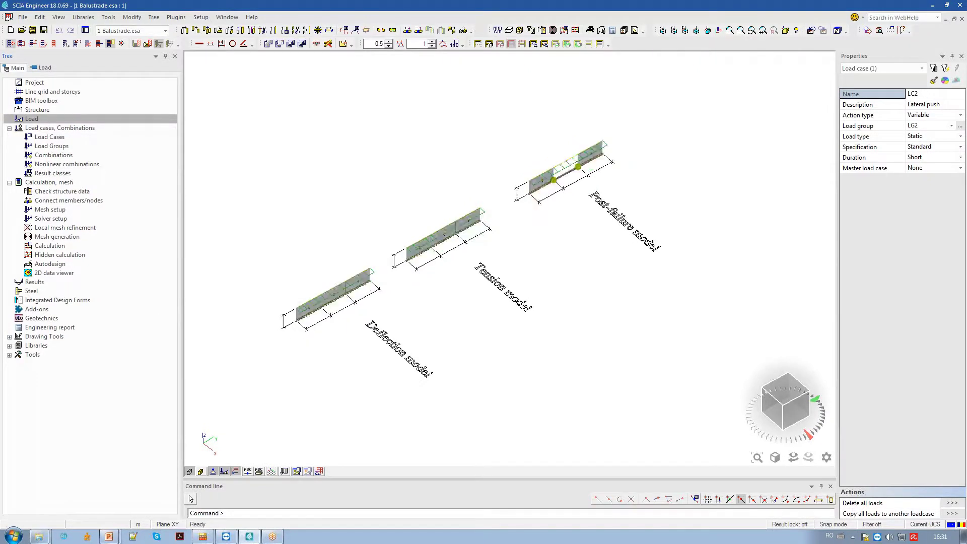
left_click(145, 162)
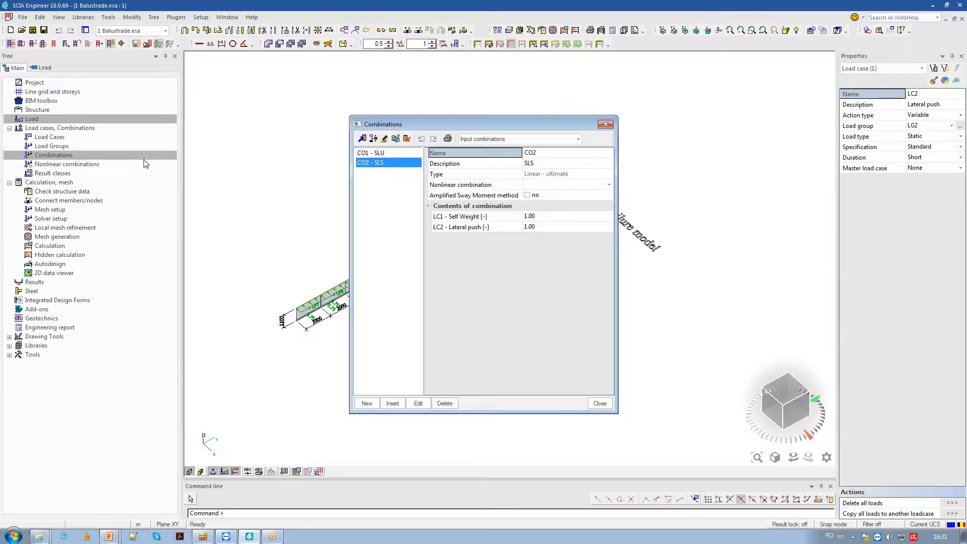
left_click(398, 155)
key("Escape")
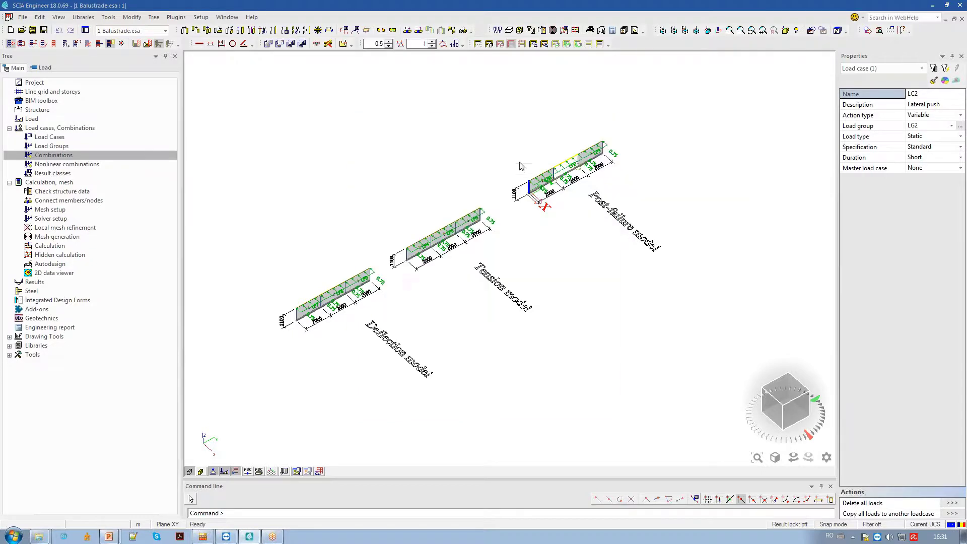
left_click(136, 164)
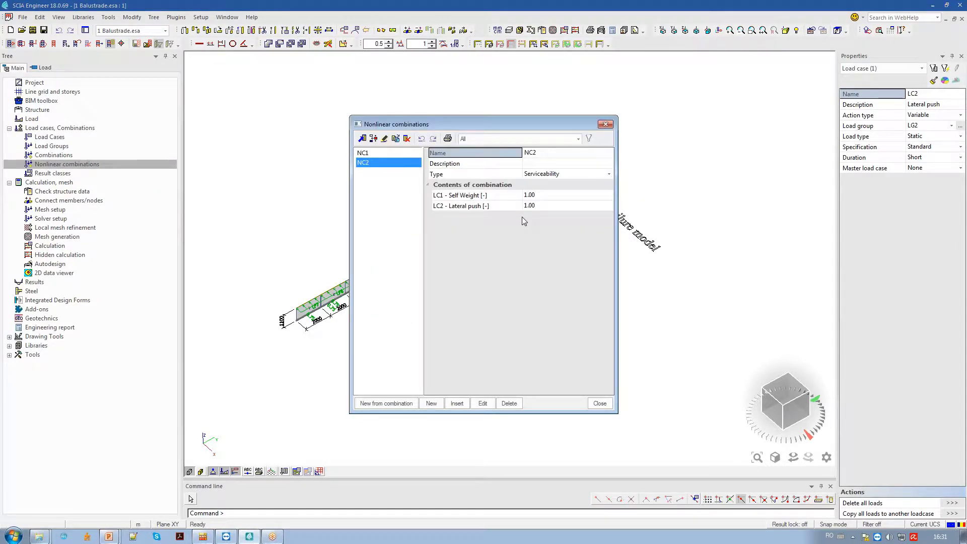
key("Escape")
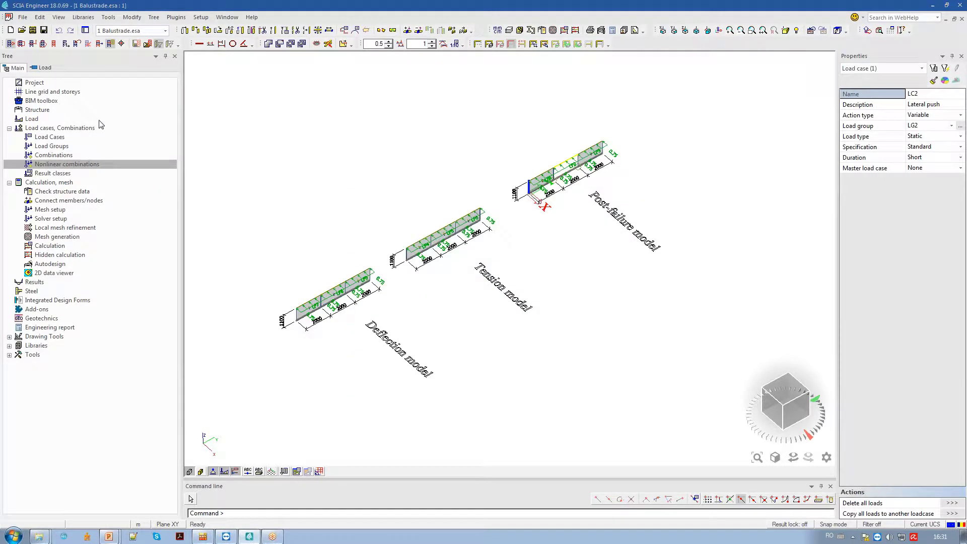
Review the Nonlinearity options in the project's functionality settings and leave without applying changes
left_click(100, 83)
left_click(380, 164)
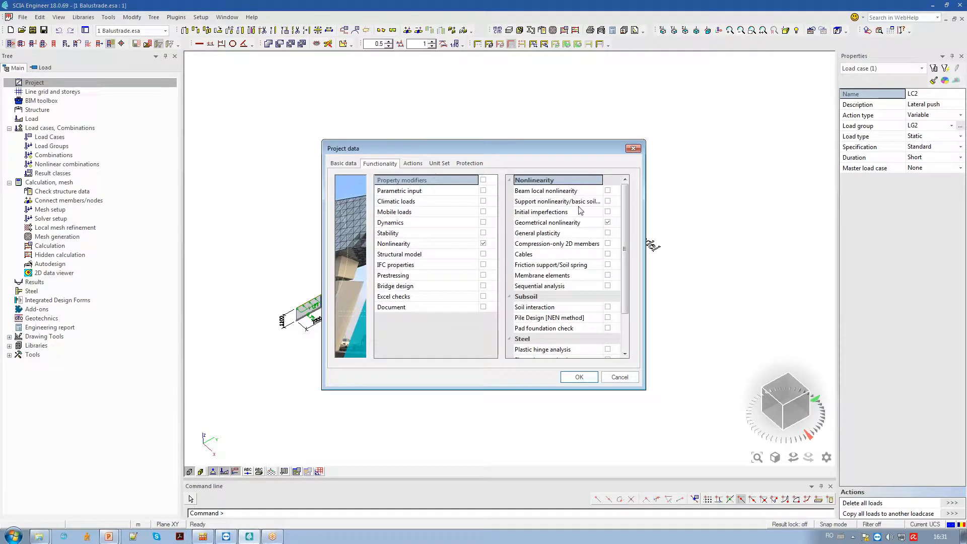
left_click(483, 244)
left_click(634, 148)
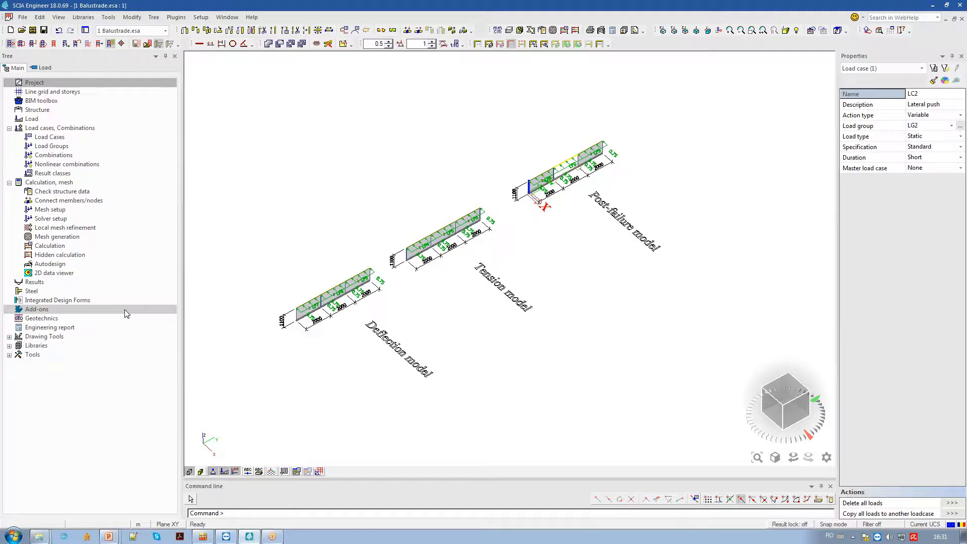
Open the Add-ons and expand the GD01 Glass Stress Check, GD02 Laminated Glass Stress Check and GD03 Double IGU groups
double_click(54, 311)
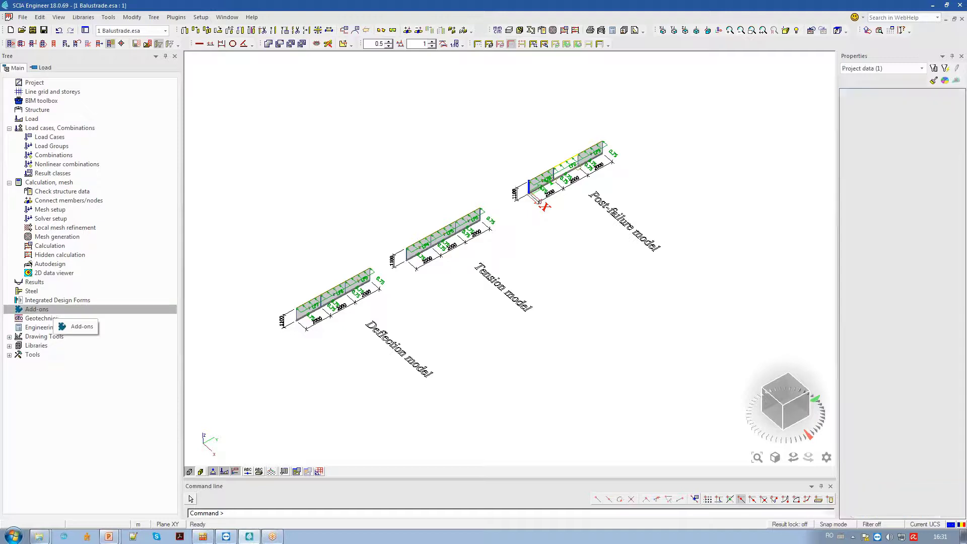
left_click(9, 84)
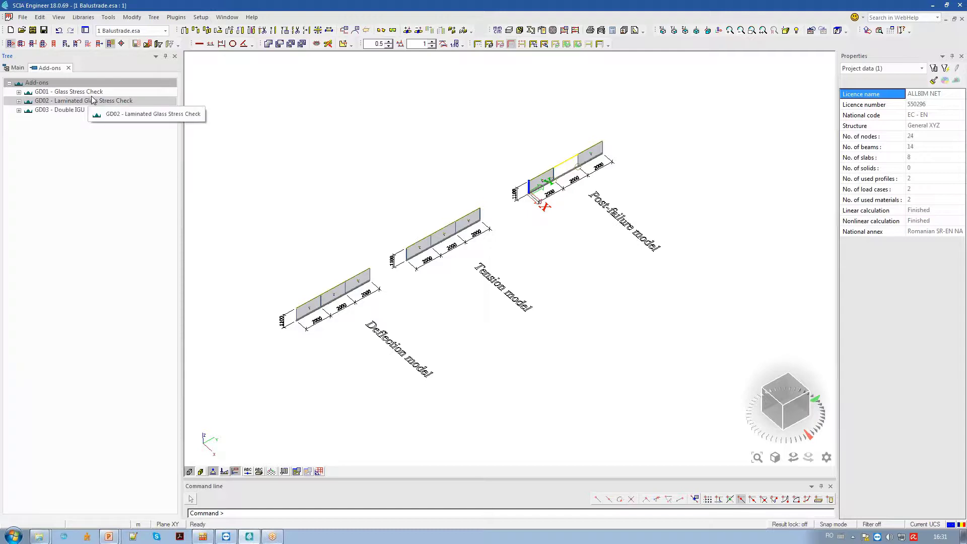
left_click(19, 93)
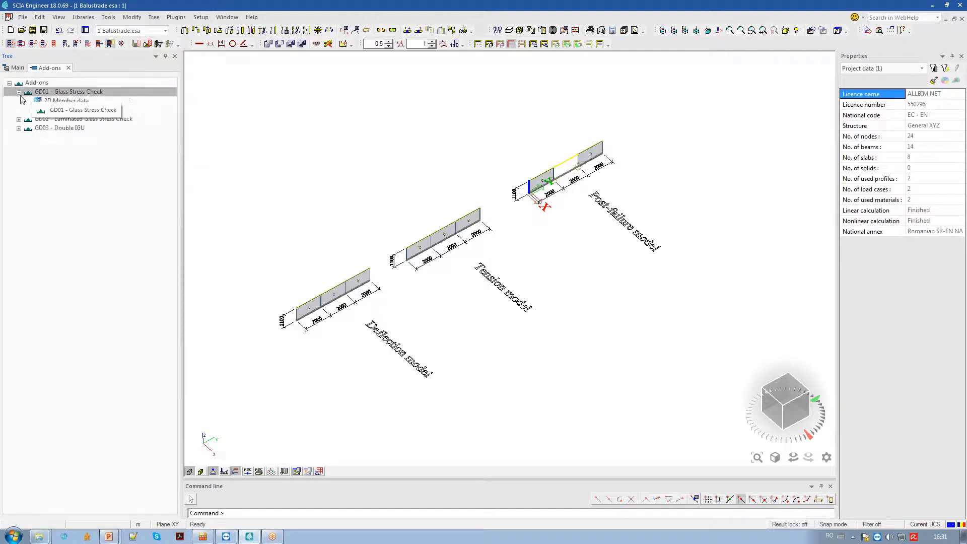
left_click(19, 120)
left_click(18, 147)
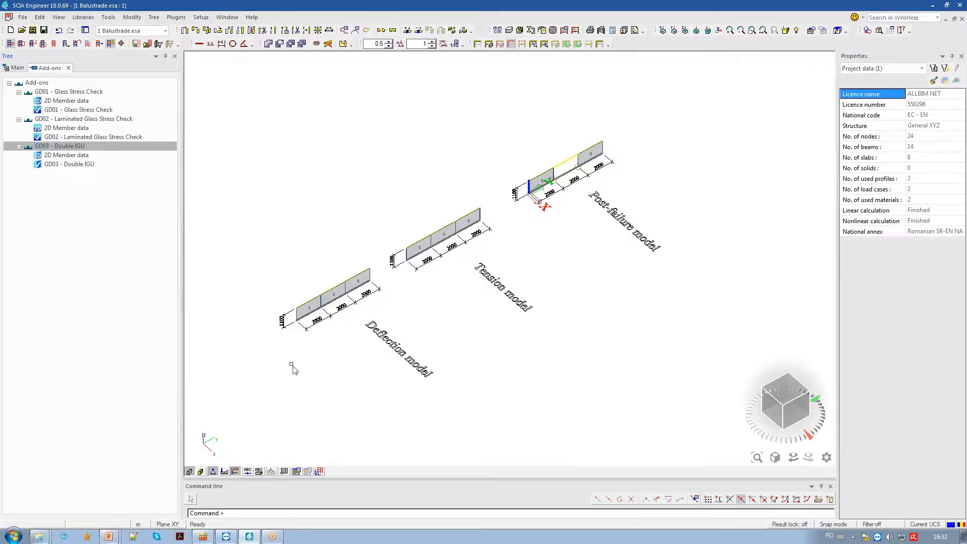
scroll(301, 325, "up", 3)
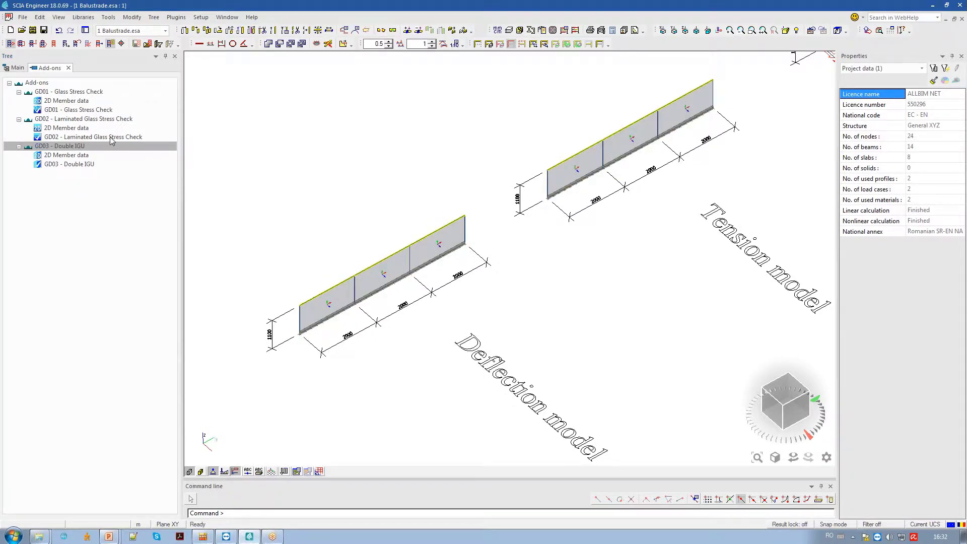
Start a new 2D member data definition for the GD02 Laminated Glass Stress Check and open its design form for editing
double_click(76, 130)
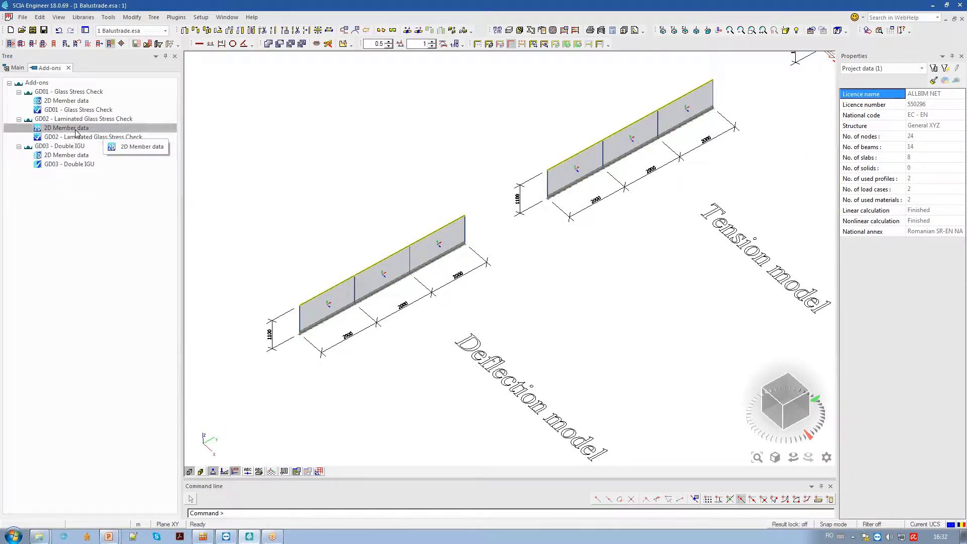
left_click(654, 201)
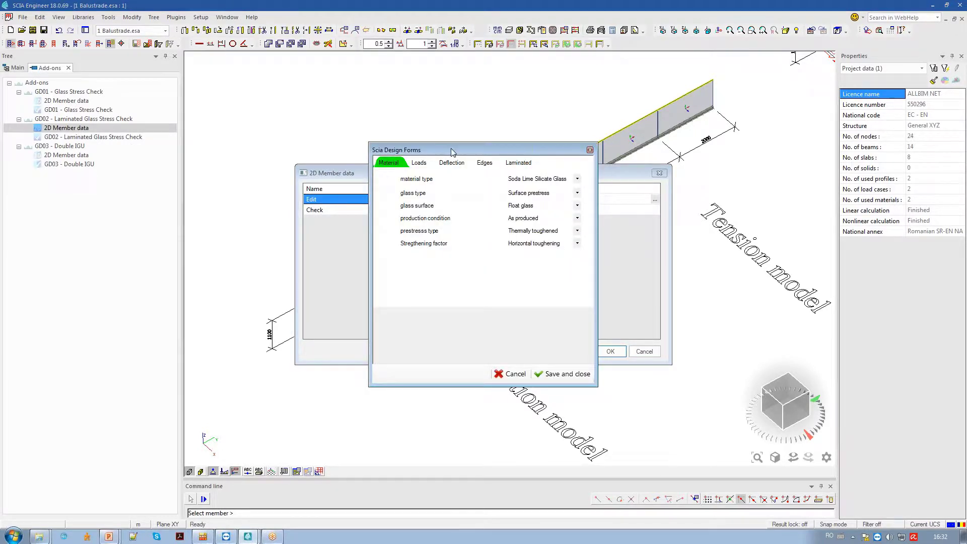
left_click_drag(454, 150, 413, 156)
Review the available options for material type, glass type, glass surface, production condition and prestress type without changing them
left_click(504, 186)
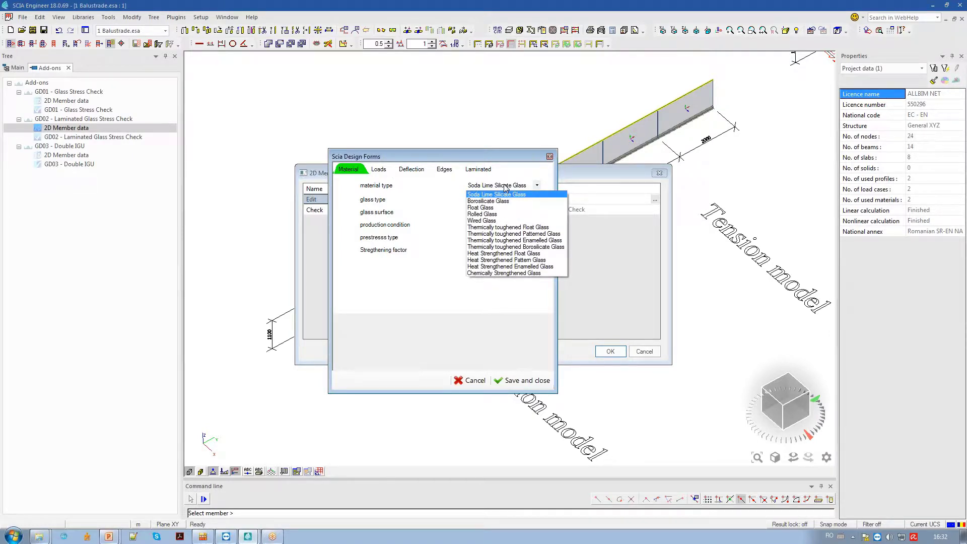
left_click(505, 188)
left_click(505, 200)
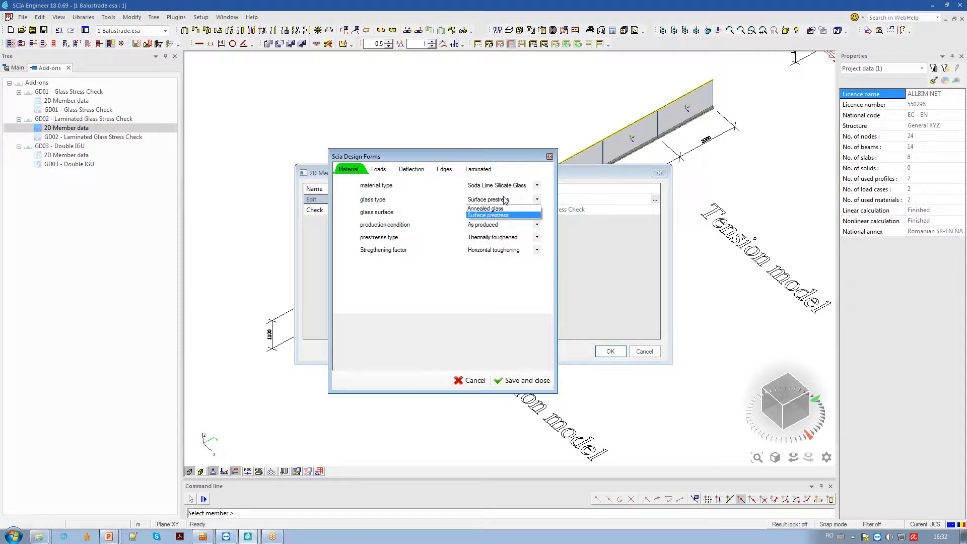
left_click(506, 200)
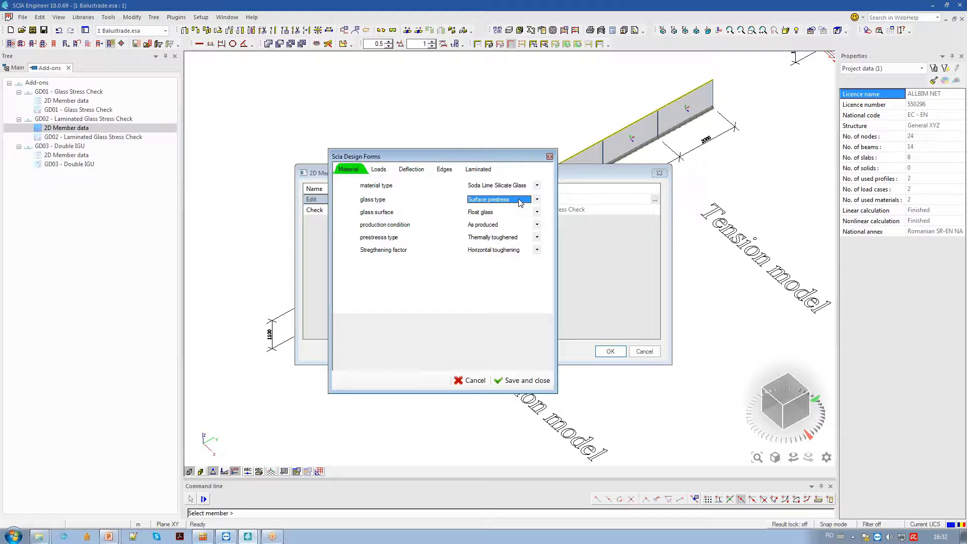
left_click(520, 202)
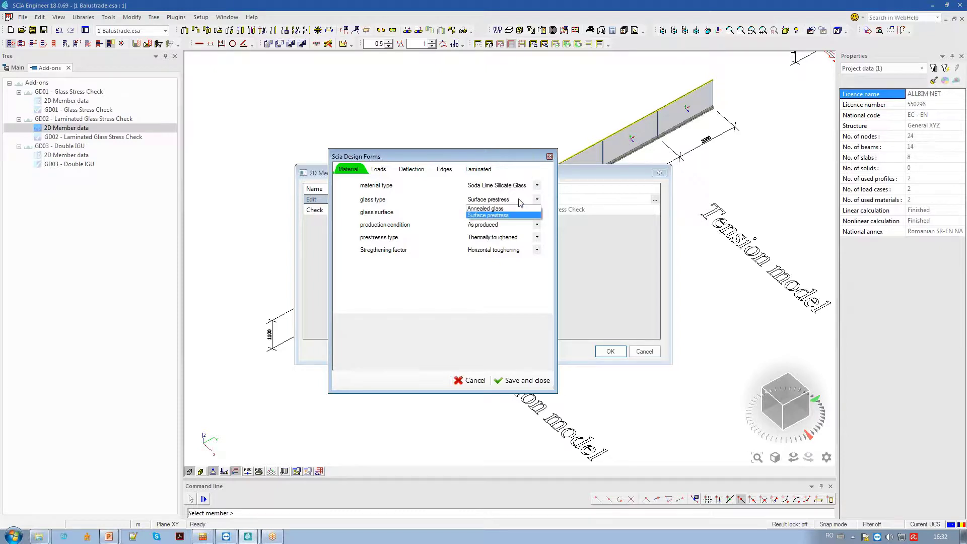
left_click(520, 201)
left_click(519, 215)
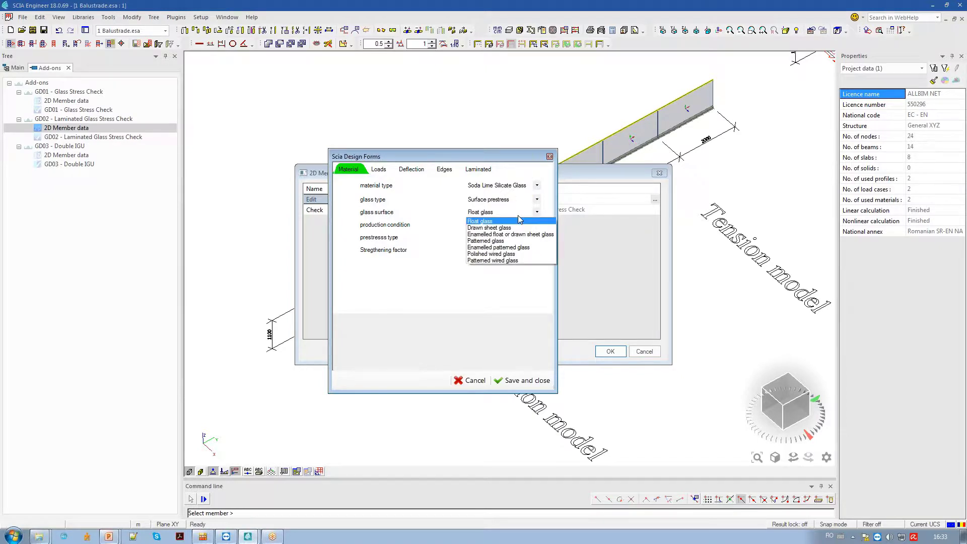
left_click(518, 221)
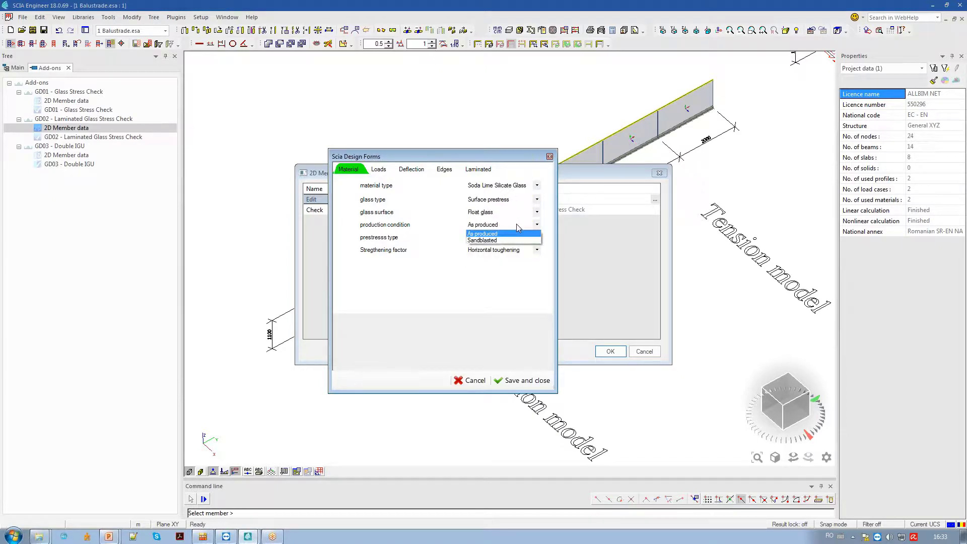
left_click(517, 225)
left_click(513, 237)
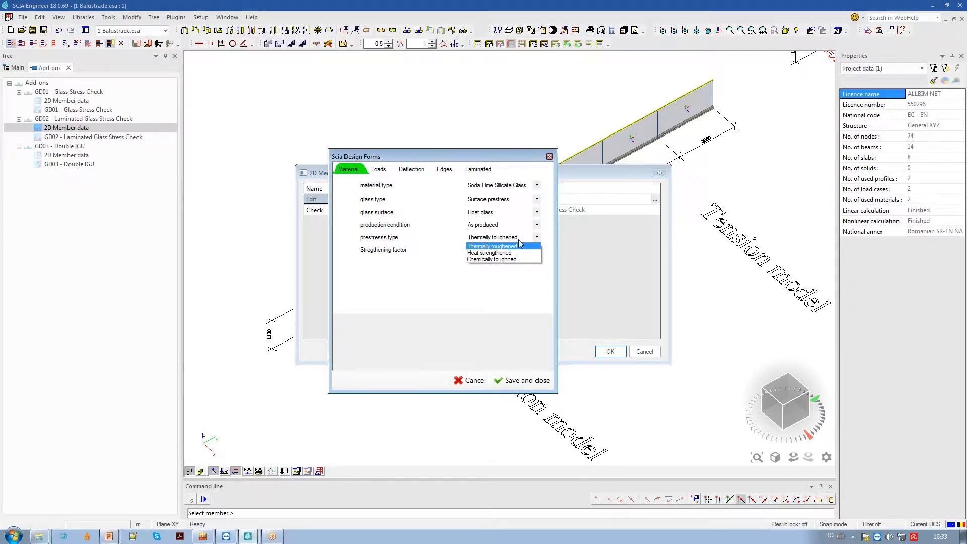
left_click(519, 246)
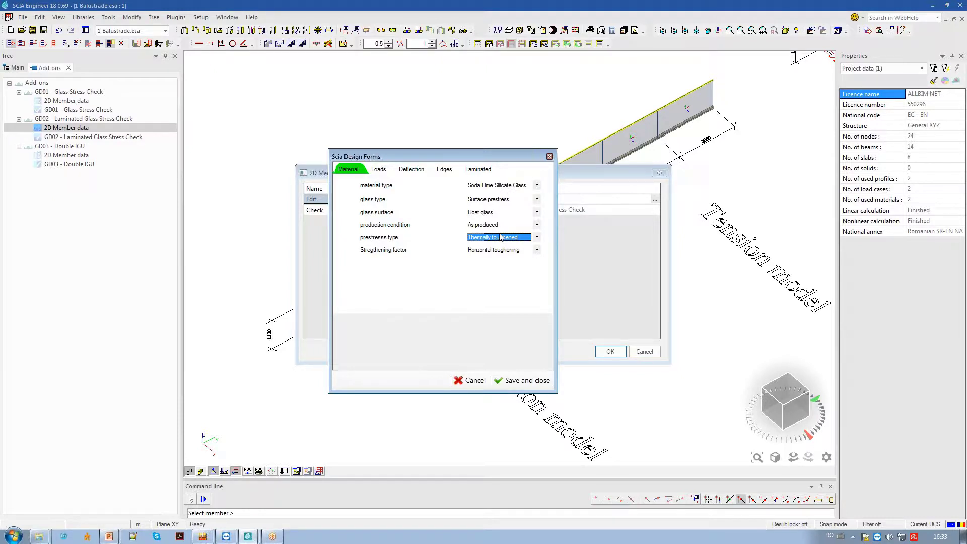
Review the load duration values, and define the deflection data with the Balustrade span/depth ratio and an element length of 1 m
left_click(385, 172)
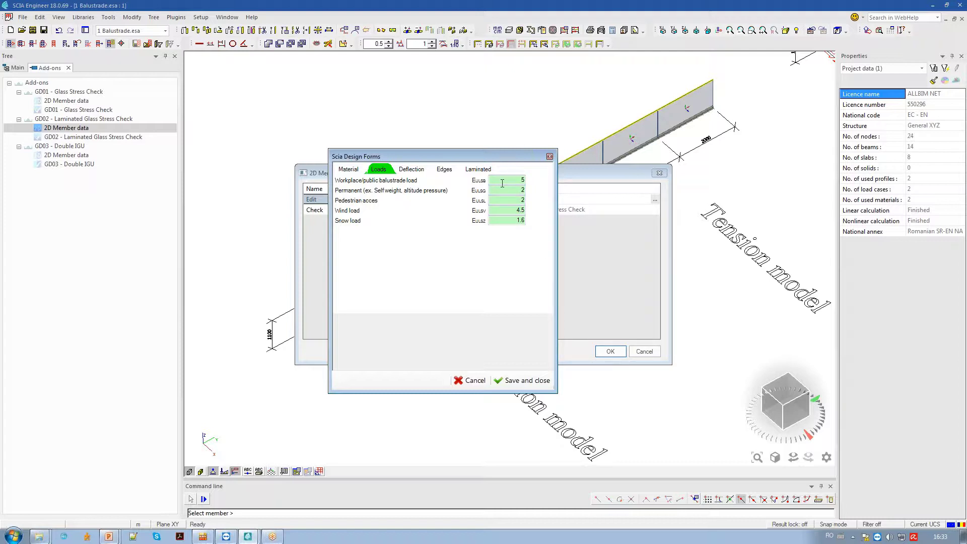
left_click(411, 170)
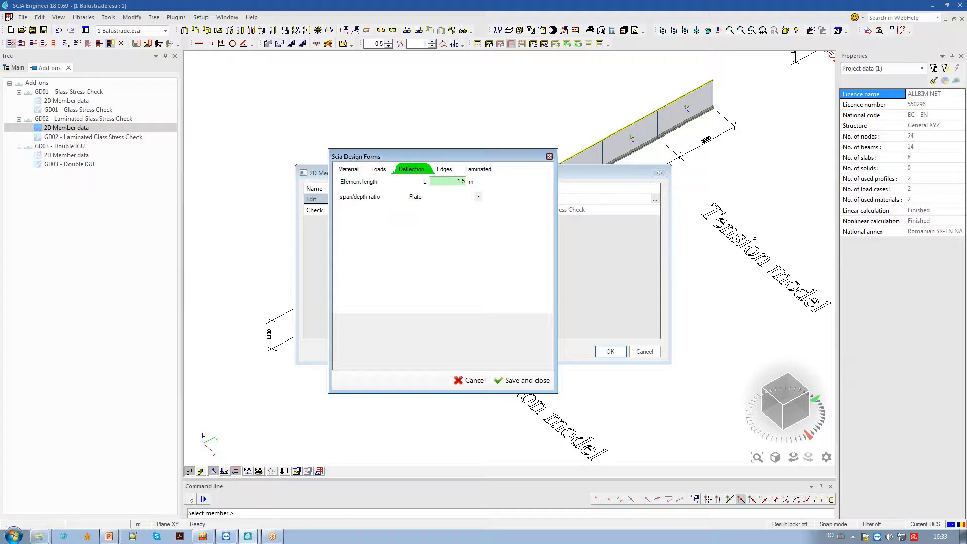
left_click(454, 197)
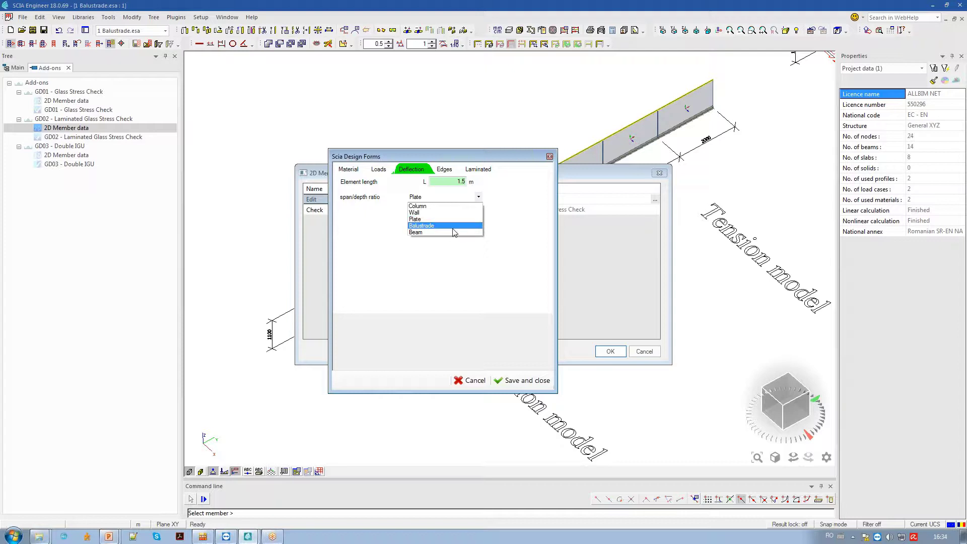
left_click(453, 226)
double_click(459, 181)
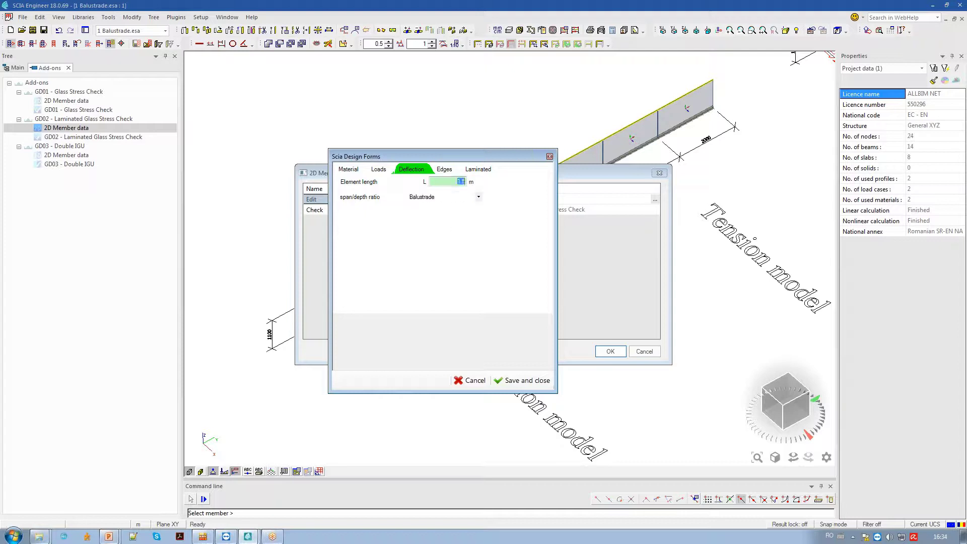
type("1")
Set the type of edgework to Seamed edges with the extreme edge of glass considered
left_click(445, 172)
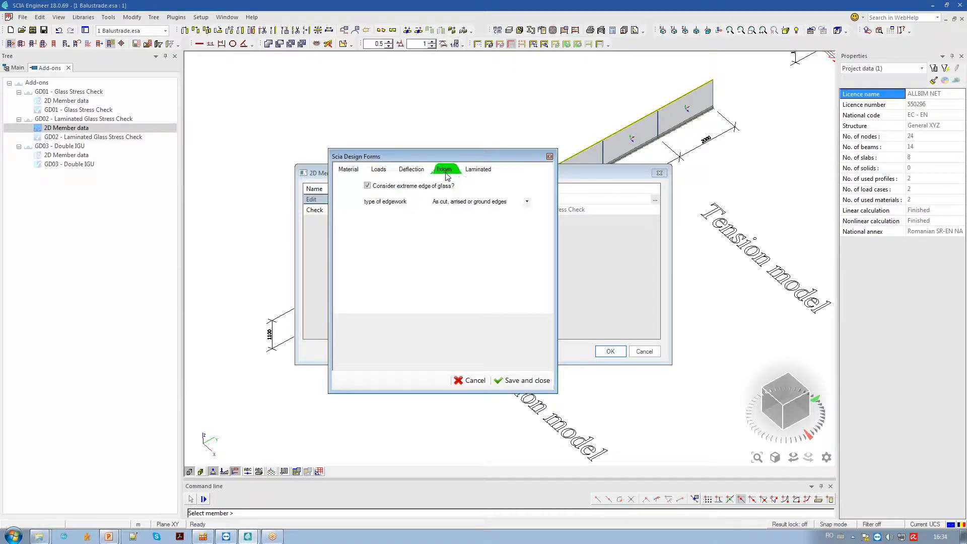
left_click(474, 203)
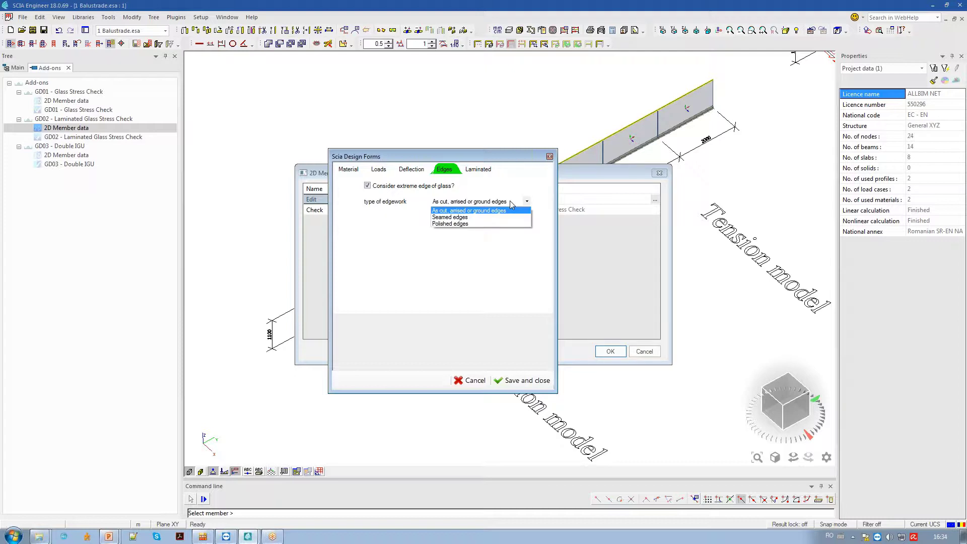
left_click(475, 217)
left_click(475, 203)
left_click(475, 211)
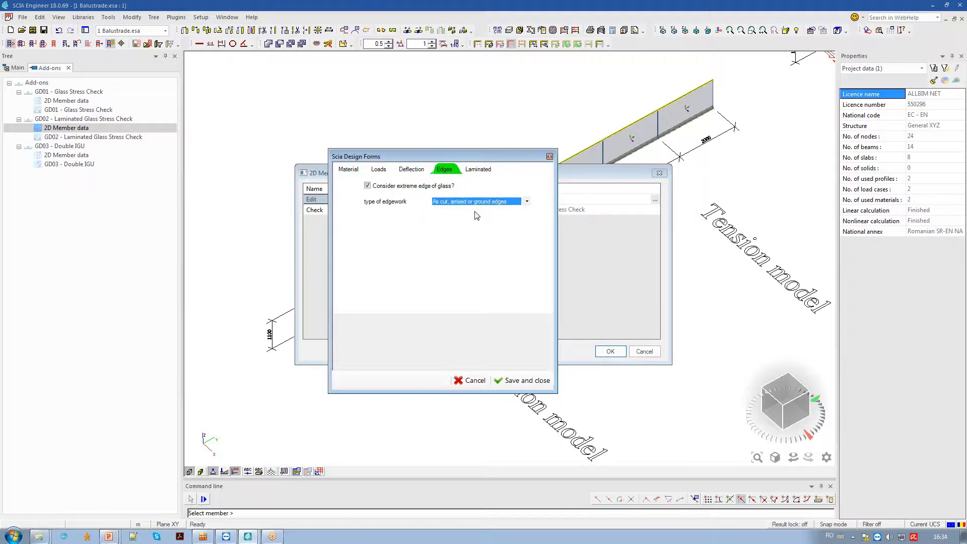
left_click(476, 202)
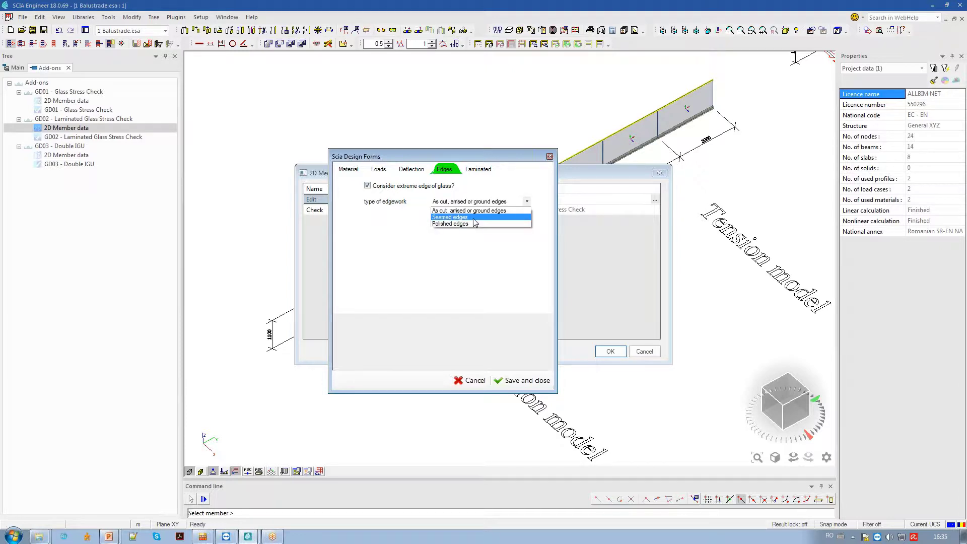
left_click(474, 217)
Check the laminate's layer thicknesses, try enabling a fourth row and disable it, and enter 10 for the third row
left_click(480, 169)
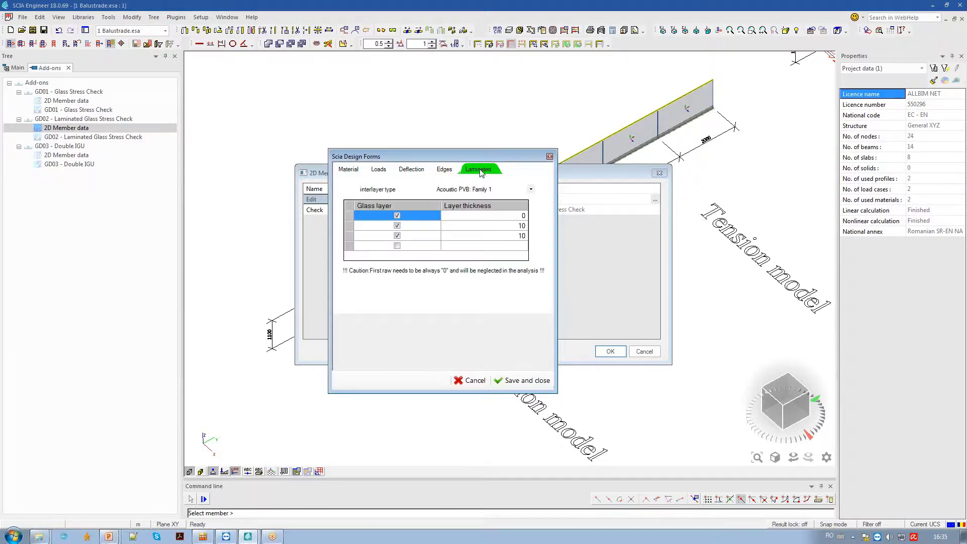
left_click(463, 225)
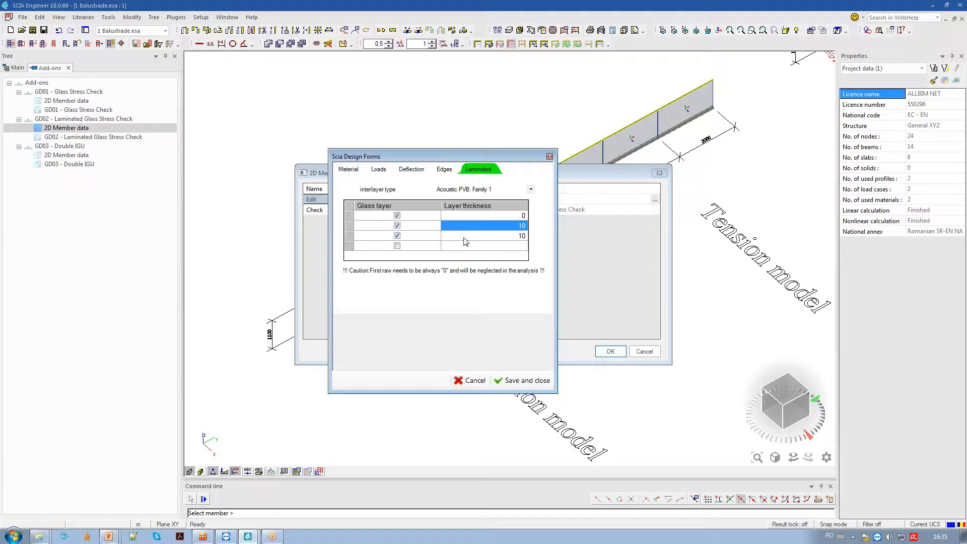
left_click(464, 237)
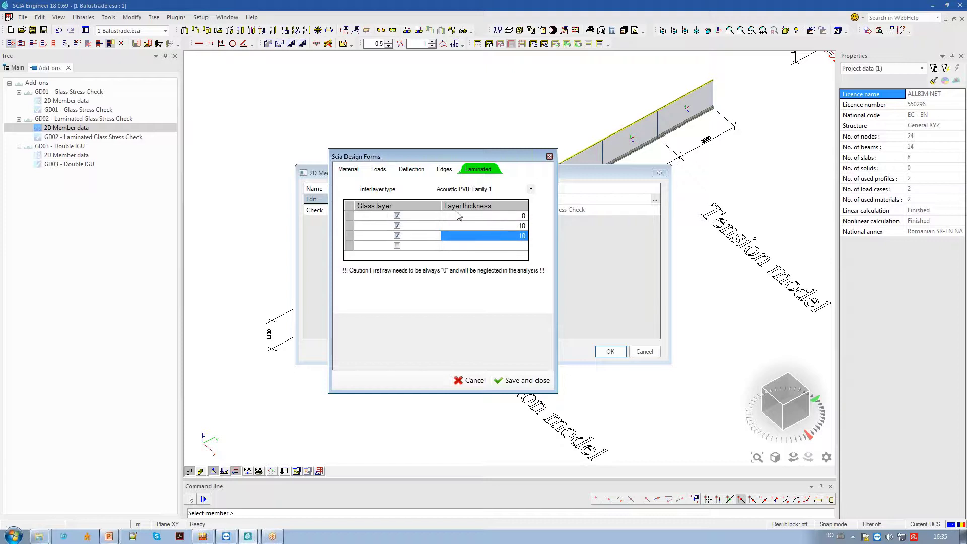
left_click(491, 225)
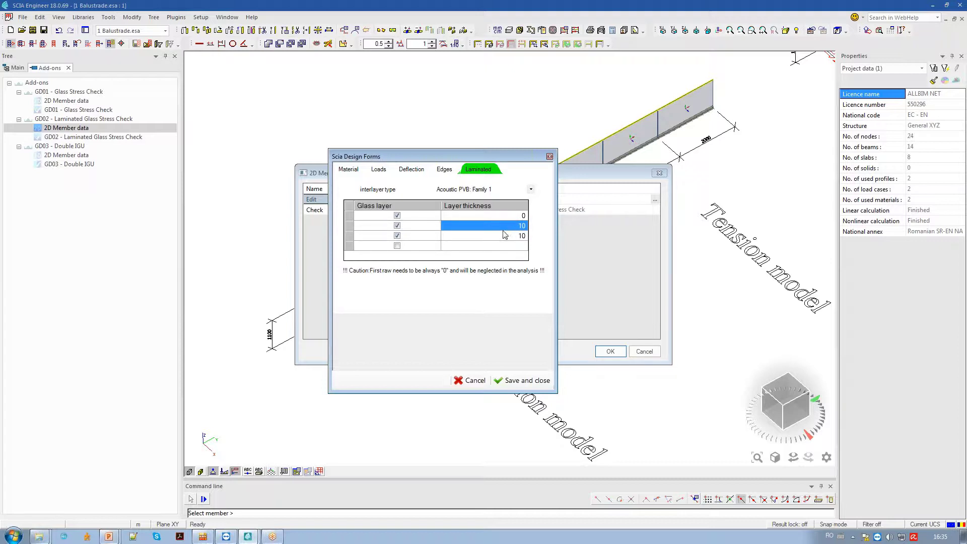
left_click(504, 226)
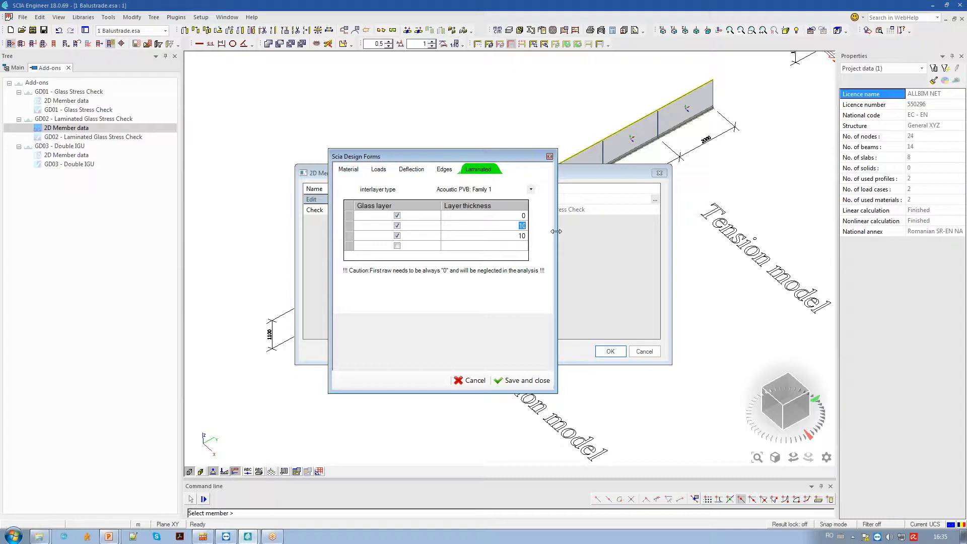
left_click(398, 247)
left_click(397, 246)
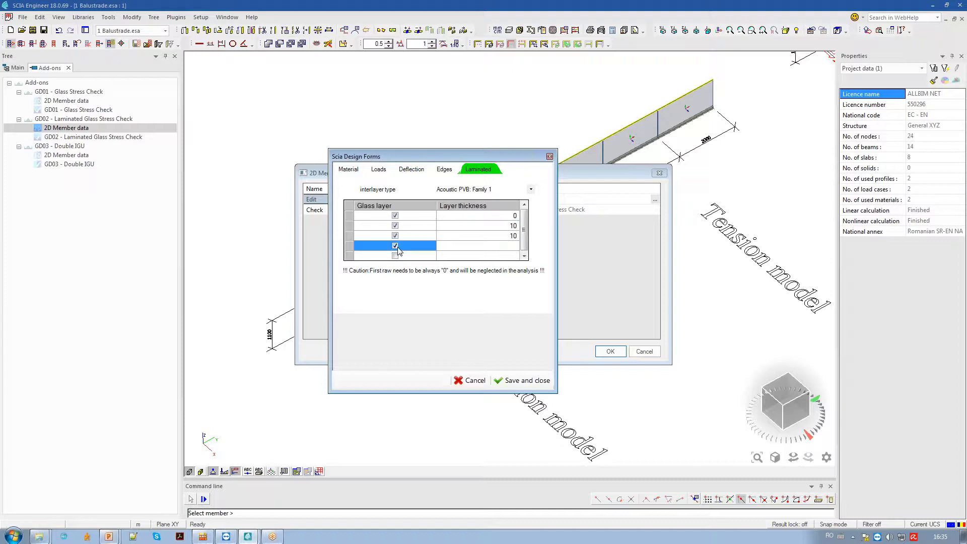
left_click(513, 237)
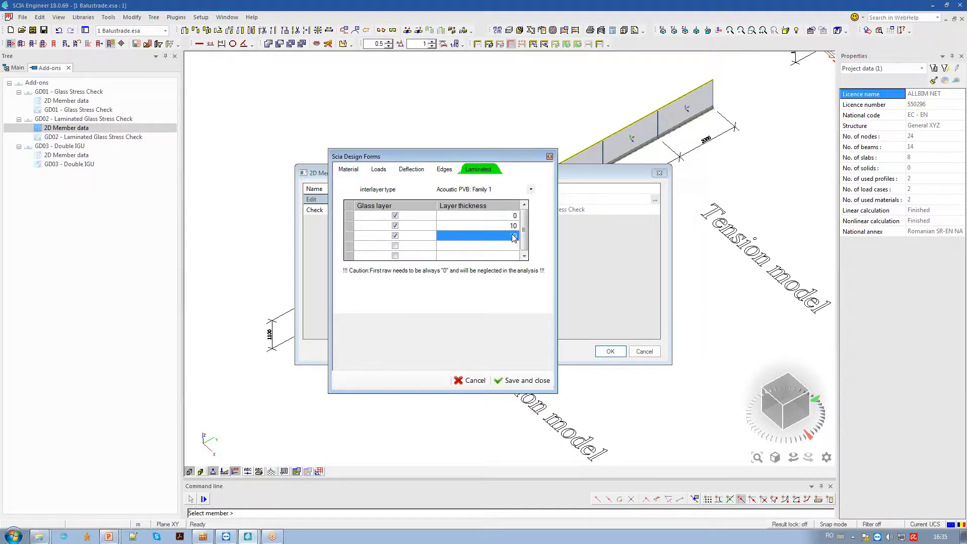
type("10")
left_click(514, 226)
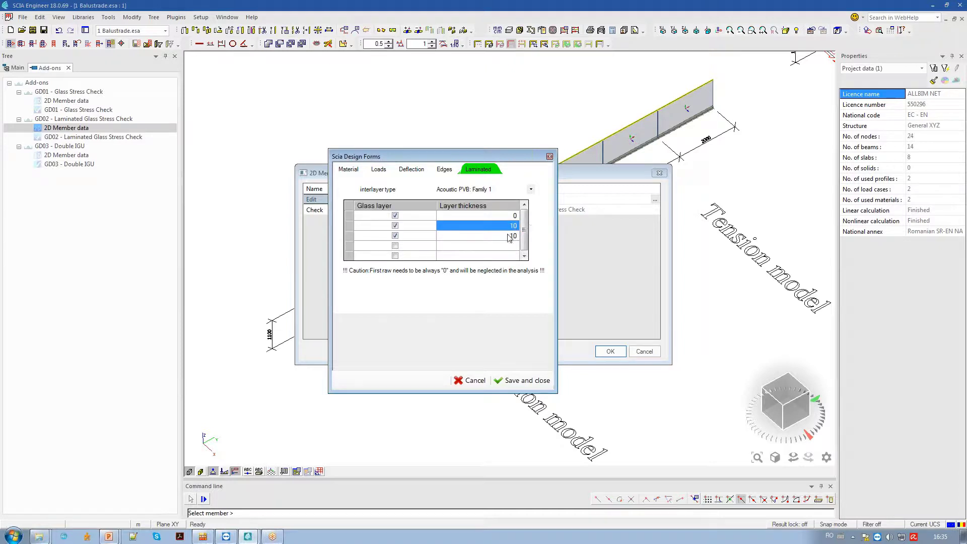
left_click(510, 236)
Set the interlayer type to Standard Grade PVB: Family 2, then save the form and confirm the 2D member data
left_click(531, 190)
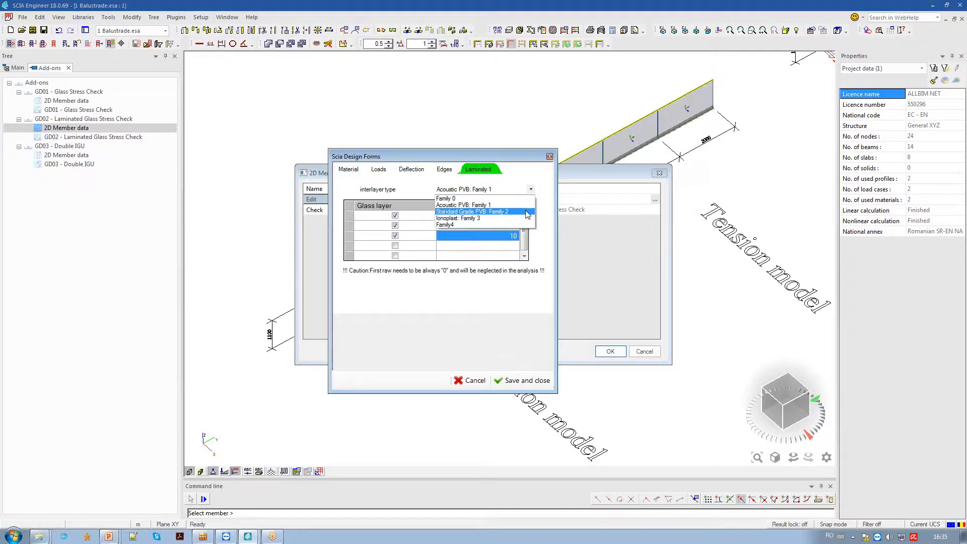
left_click(527, 212)
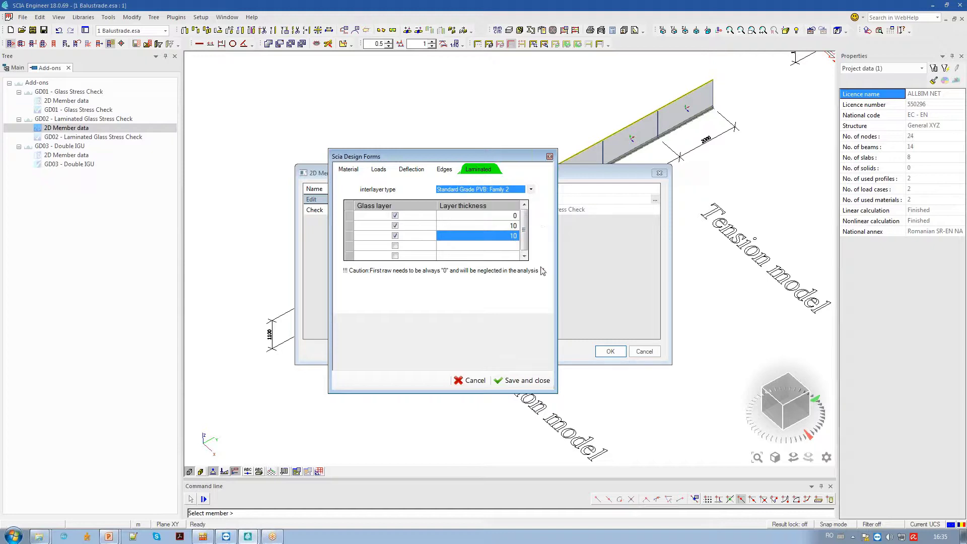
left_click(528, 381)
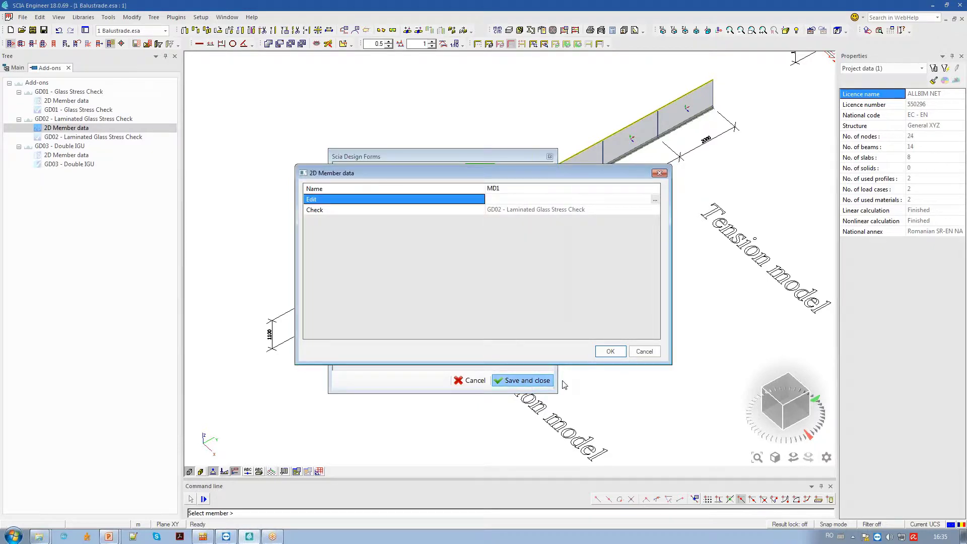
left_click(610, 351)
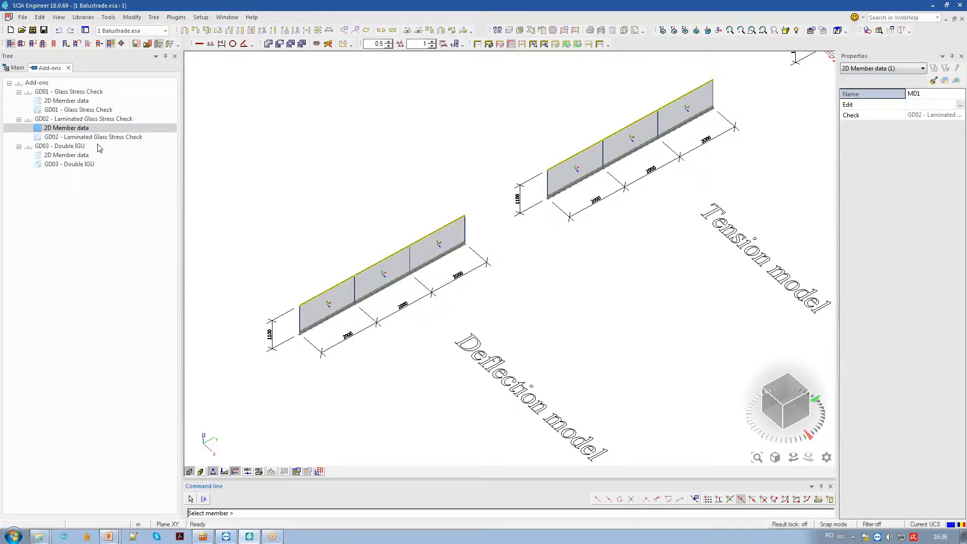
Assign the laminated glass data to all glass panels of the Deflection, Tension and Post-failure models, and clear the selection
right_click_drag(443, 403, 416, 370, "ctrl")
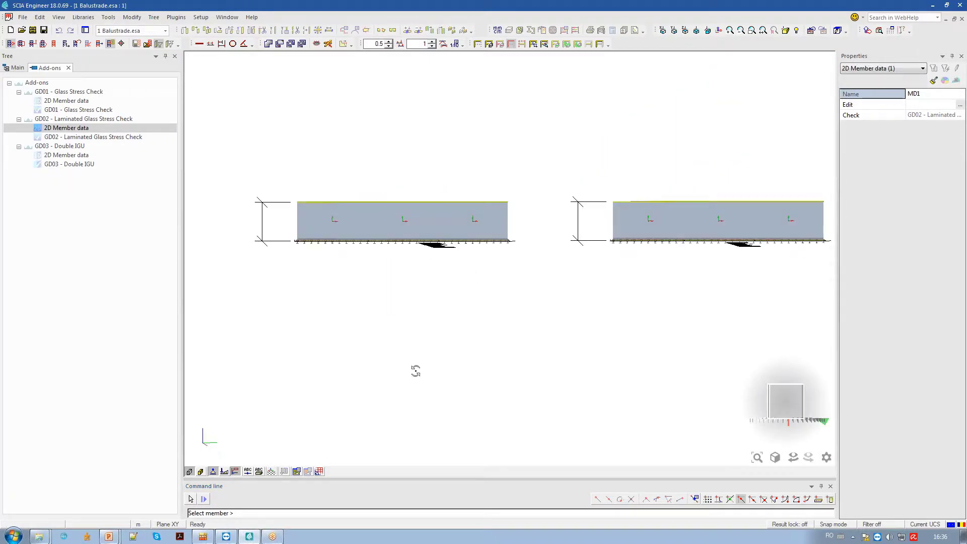
scroll(410, 344, "down", 2)
scroll(702, 298, "up", 3)
scroll(702, 297, "down", 4)
scroll(702, 297, "up", 3)
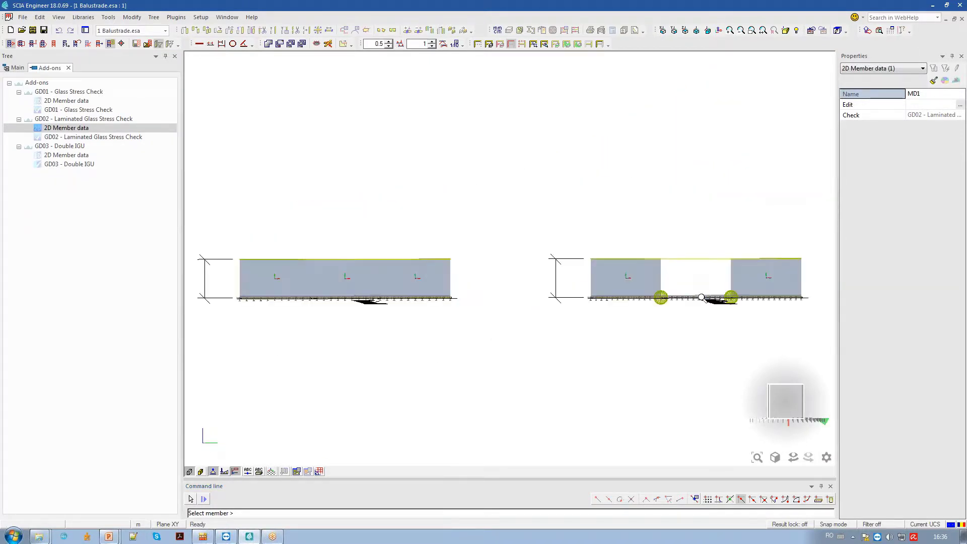
scroll(702, 297, "down", 2)
left_click_drag(762, 290, 322, 292)
right_click_drag(426, 314, 439, 326, "ctrl")
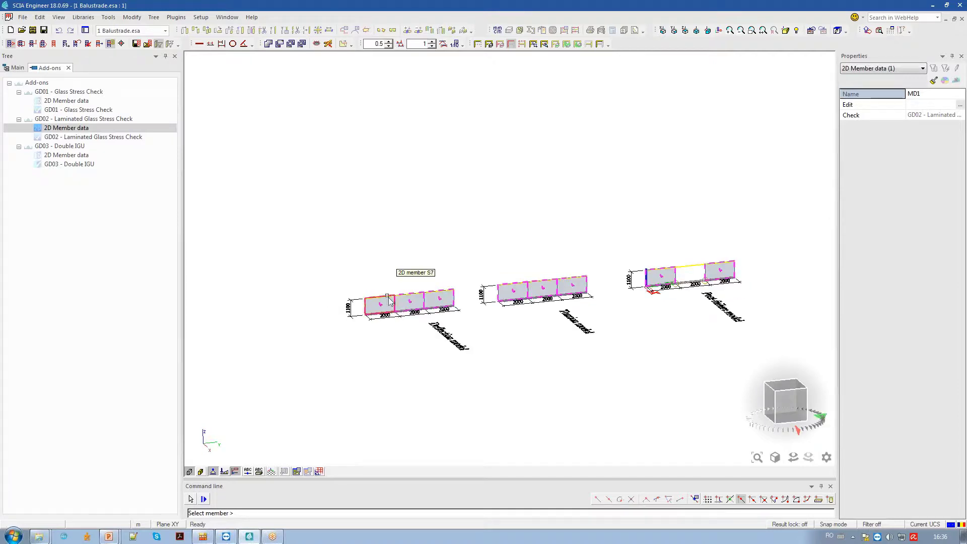
scroll(390, 302, "up", 3)
key("Escape")
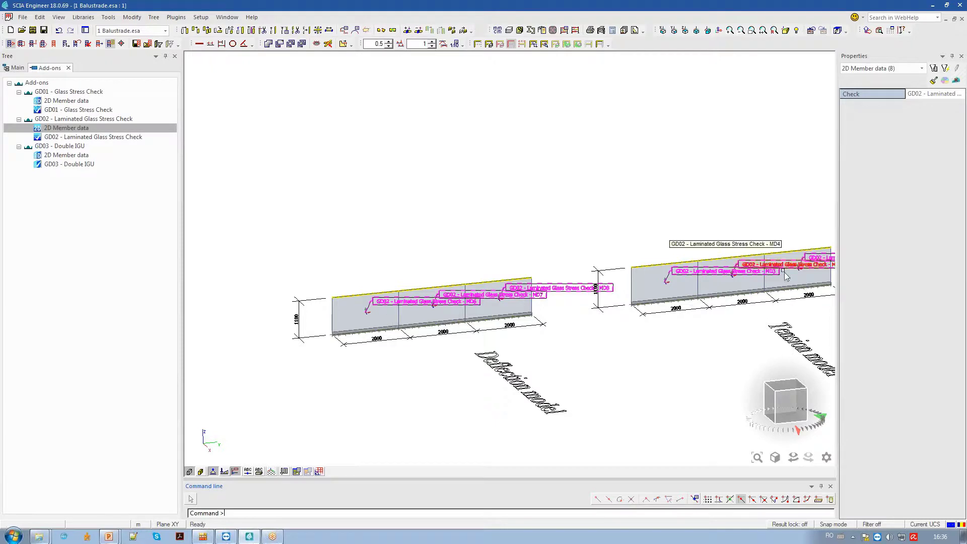
right_click_drag(449, 323, 460, 329, "ctrl")
key("Escape")
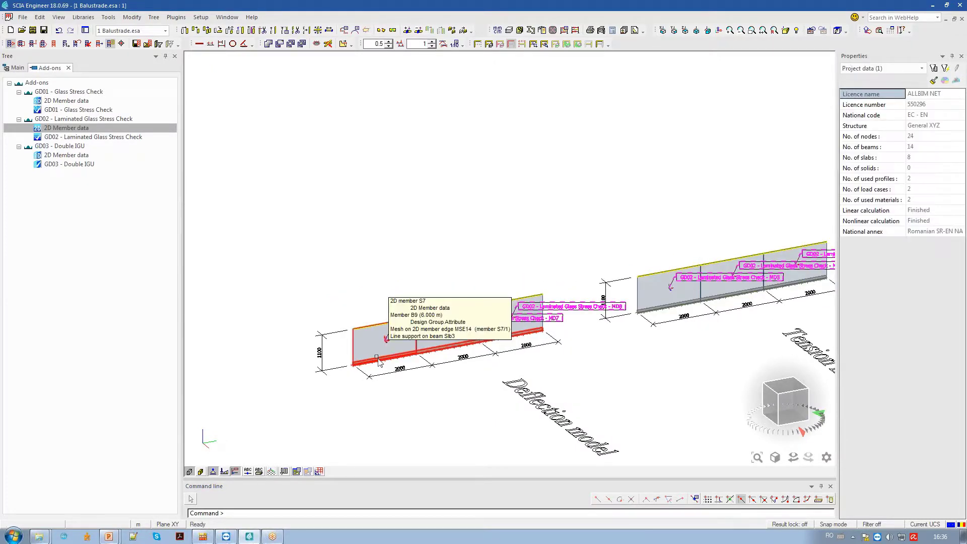
Run the GD02 laminated glass stress check on the Deflection model's three glass panels for combination CO1 - SLU, showing UC values
scroll(375, 352, "up", 3)
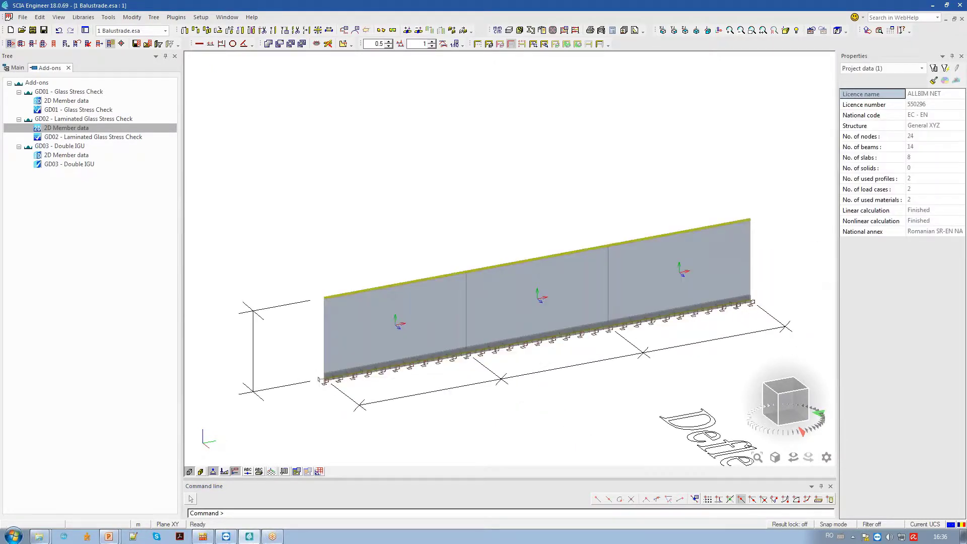
left_click(339, 346)
left_click(647, 289)
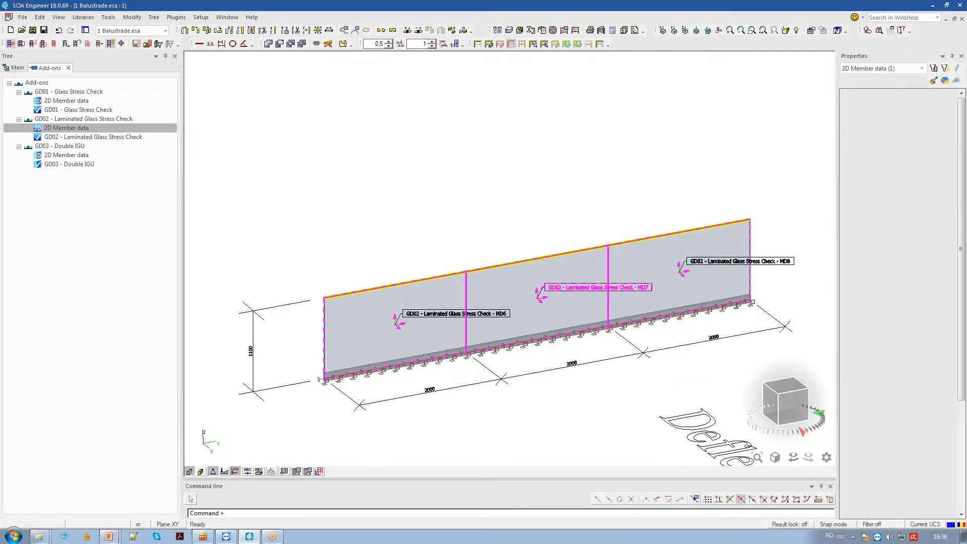
left_click(129, 138)
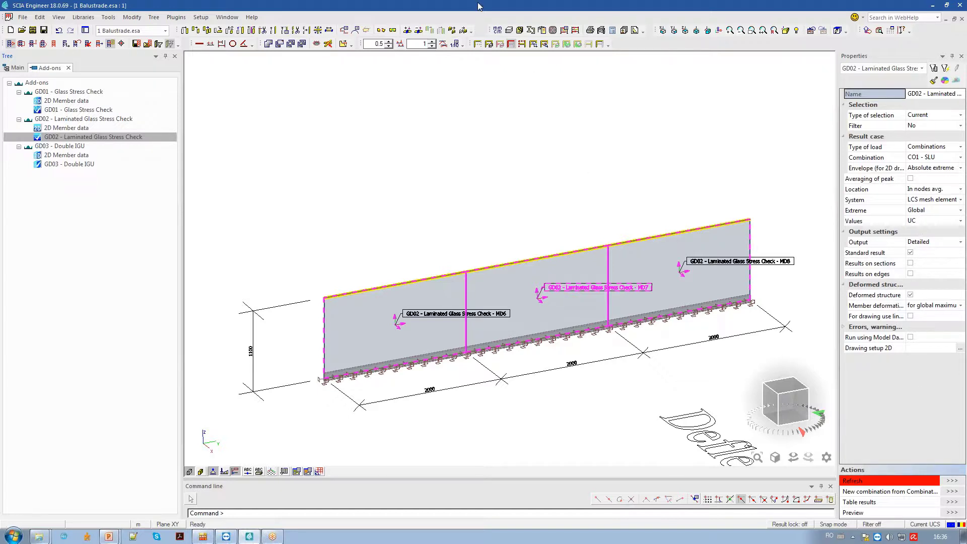
left_click(950, 482)
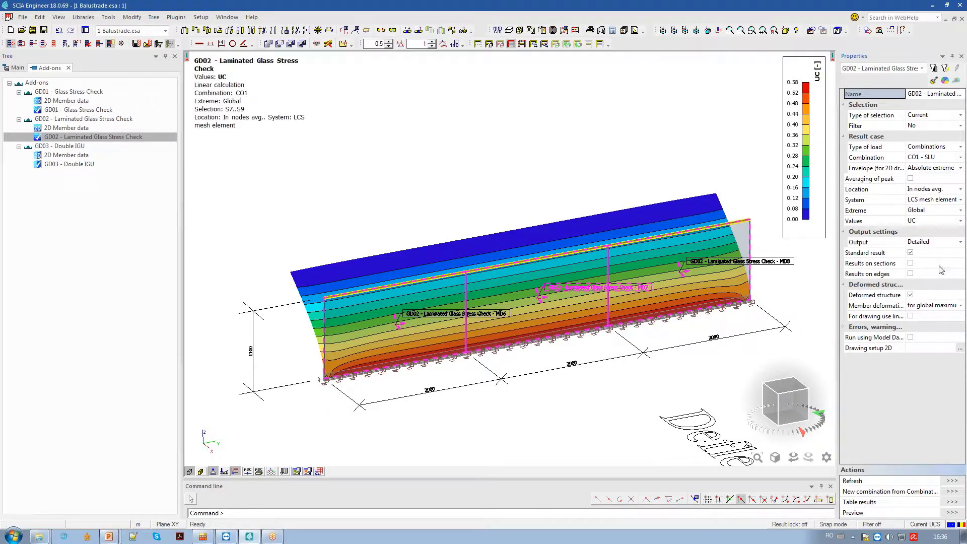
Display the principal stresses σ_1_top and σ_2_top on the Deflection model's glass panels, refreshing the results for each
mouse_move(502, 342)
right_mouse_down("ctrl")
mouse_move(505, 361)
mouse_move(521, 358)
mouse_move(510, 354)
mouse_move(515, 348)
right_mouse_up("ctrl")
left_click(952, 224)
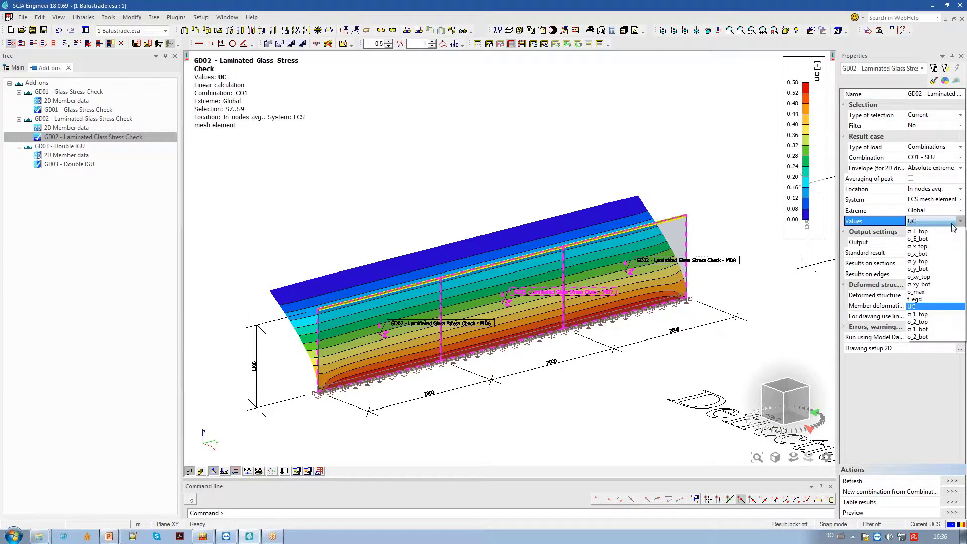
left_click(934, 316)
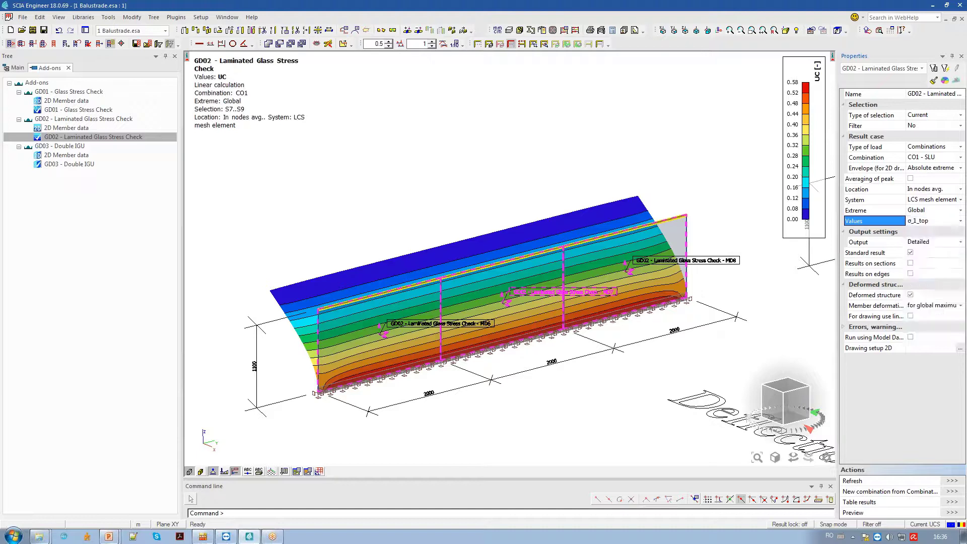
left_click(952, 481)
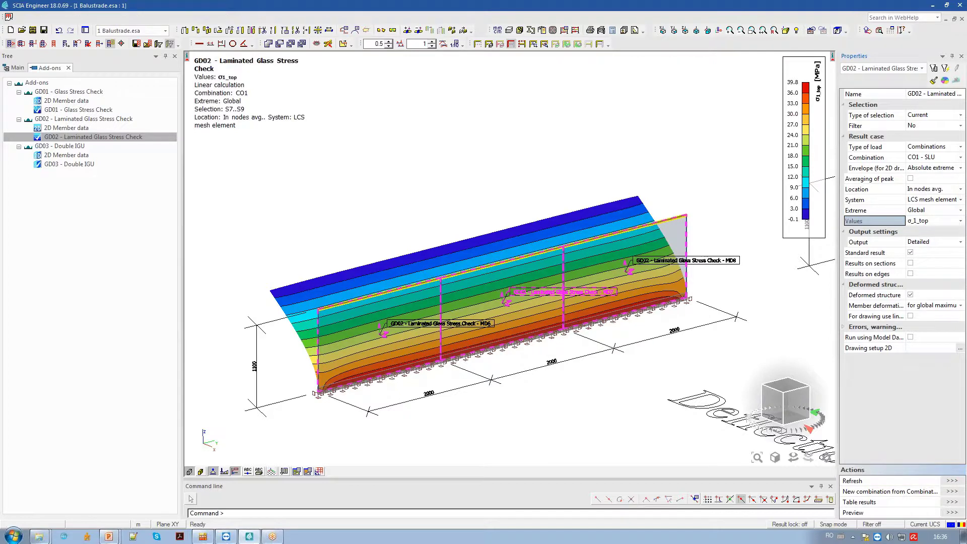
left_click(940, 222)
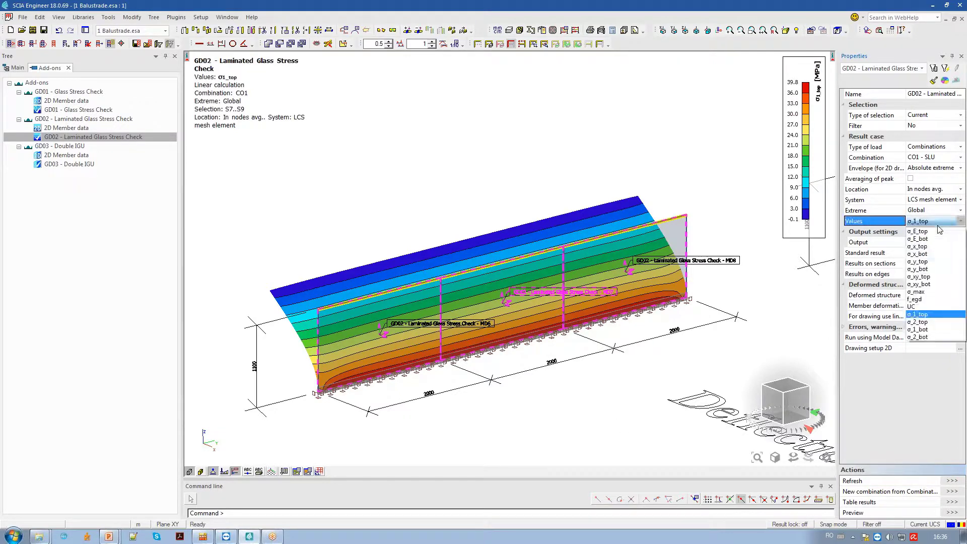
left_click(931, 322)
left_click(952, 481)
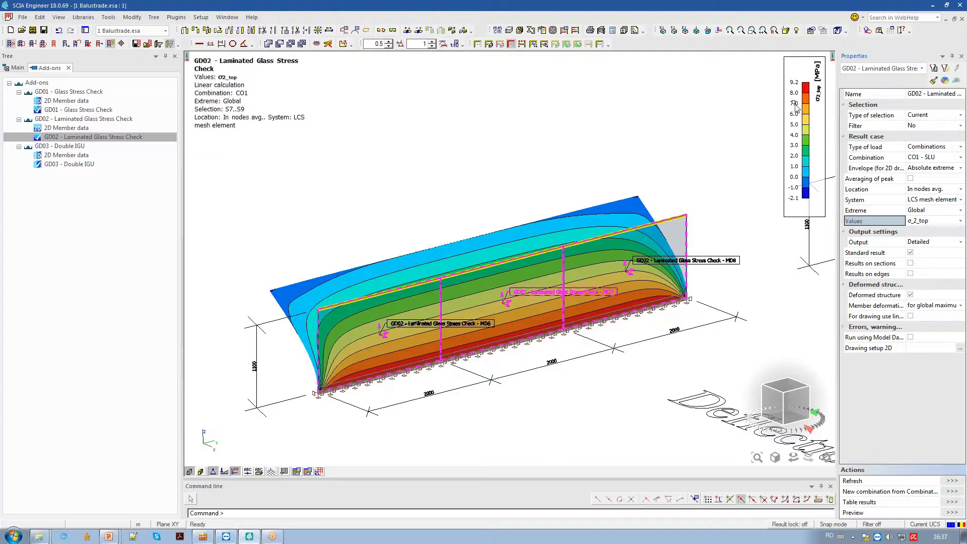
Display the design strength f_egd on the glass panels, and return the displayed values to UC
left_click(927, 223)
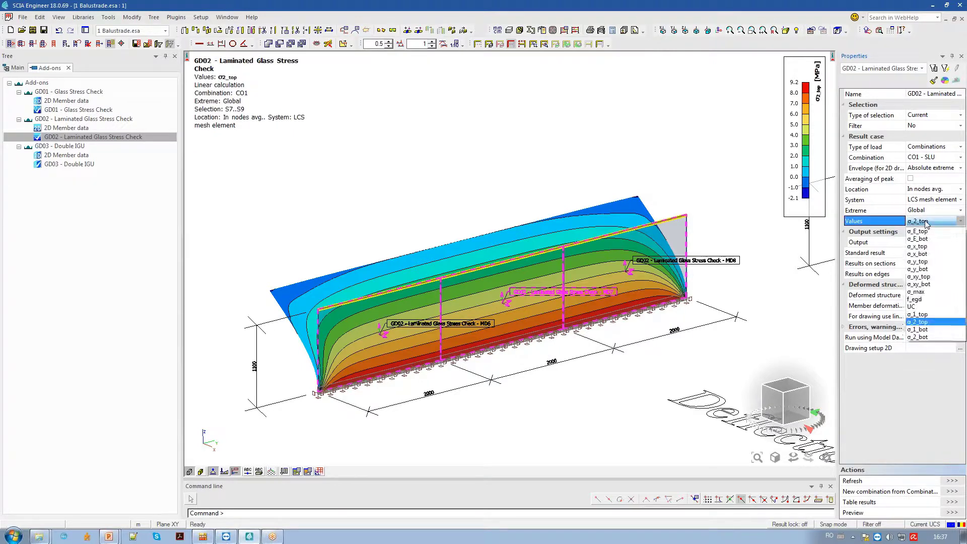
left_click(929, 299)
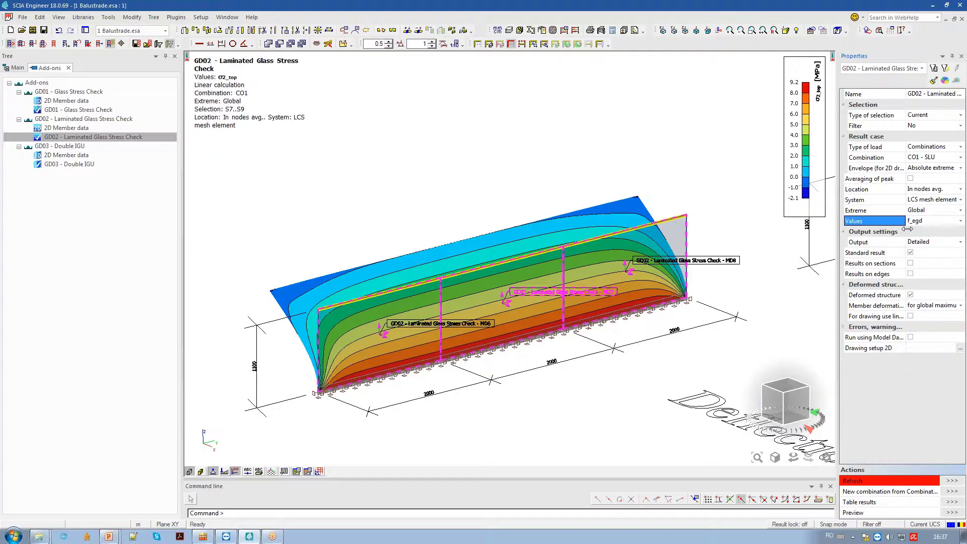
left_click(916, 482)
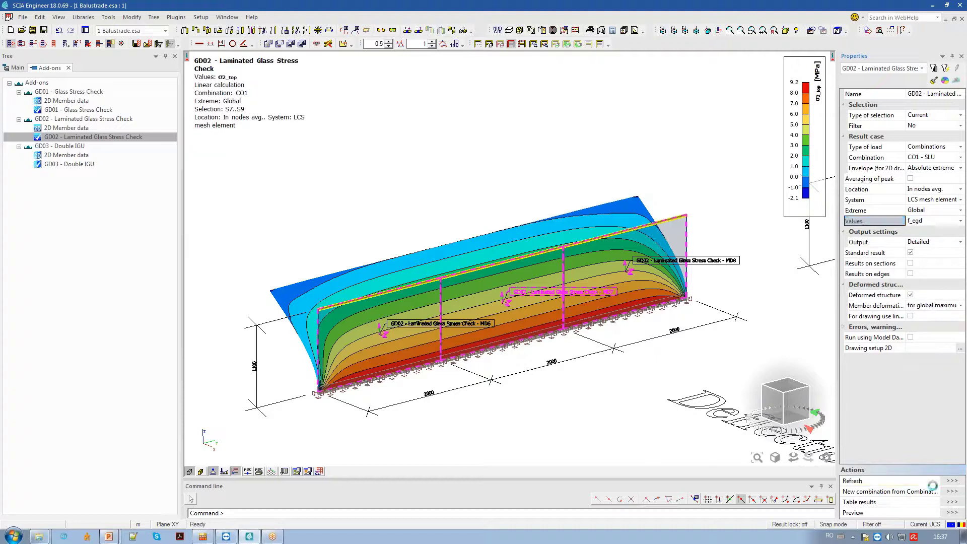
left_click(940, 224)
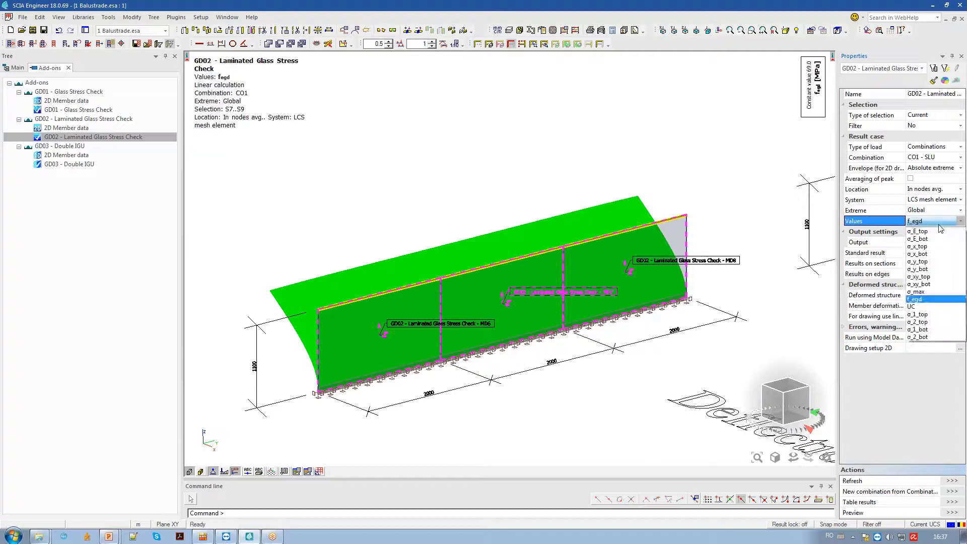
left_click(940, 306)
left_click(927, 484)
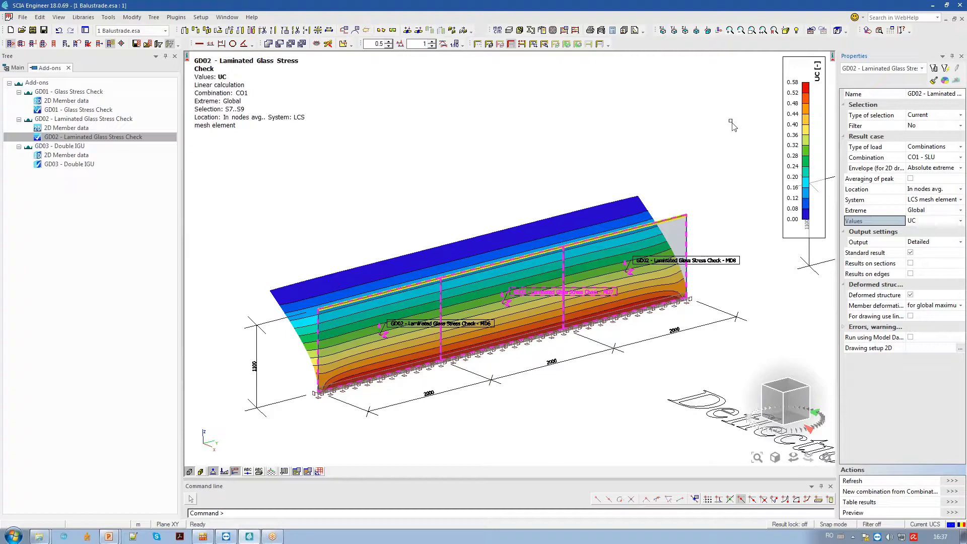
Examine the UC distribution on the Deflection model, close up at the supported base corner and across all panels
right_click_drag(510, 406, 282, 405, "ctrl")
scroll(323, 376, "up", 3)
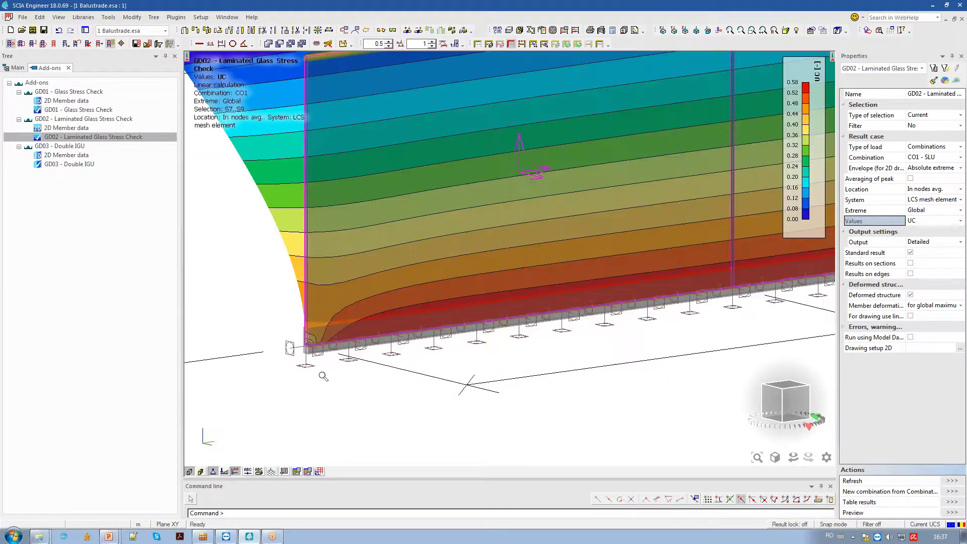
scroll(323, 376, "up", 5)
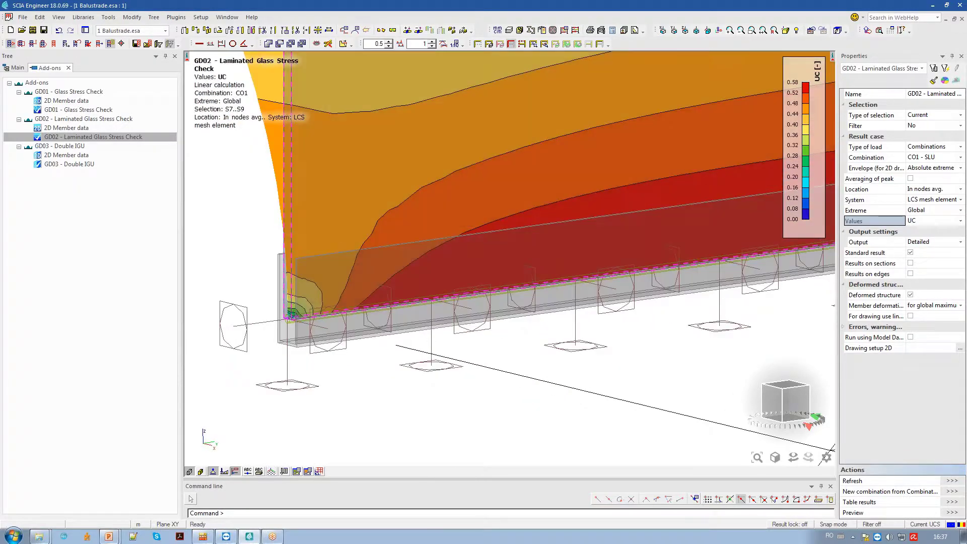
scroll(323, 376, "down", 6)
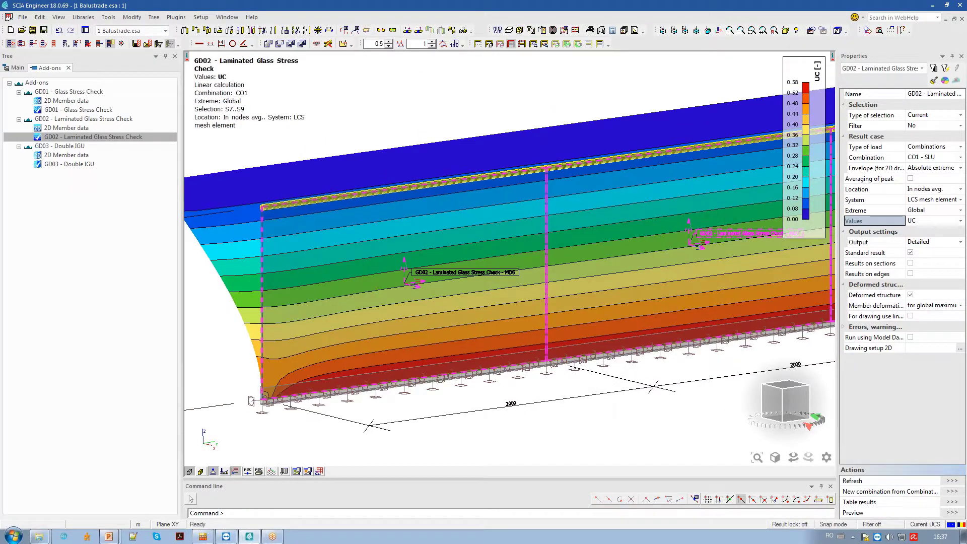
scroll(421, 353, "down", 2)
middle_click_drag(600, 409, 502, 352)
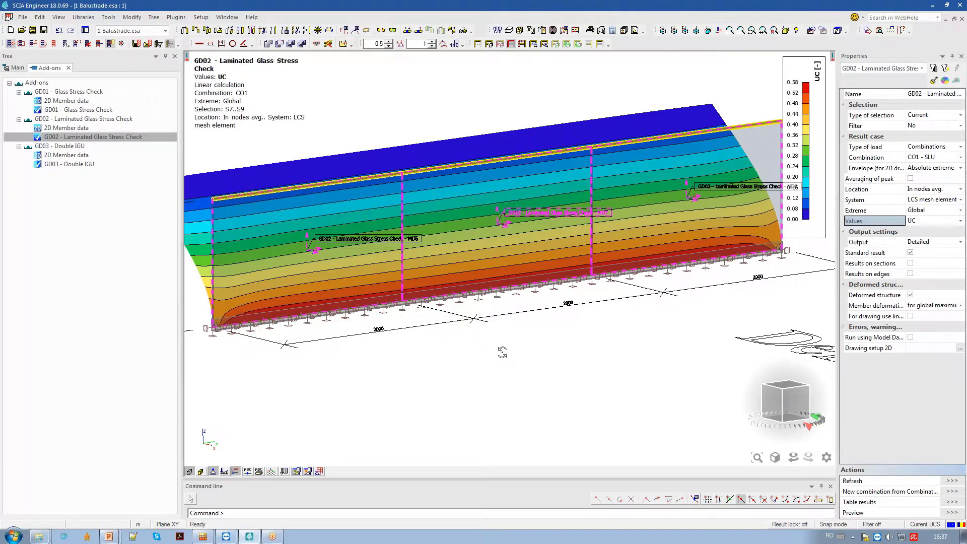
scroll(502, 352, "down", 3)
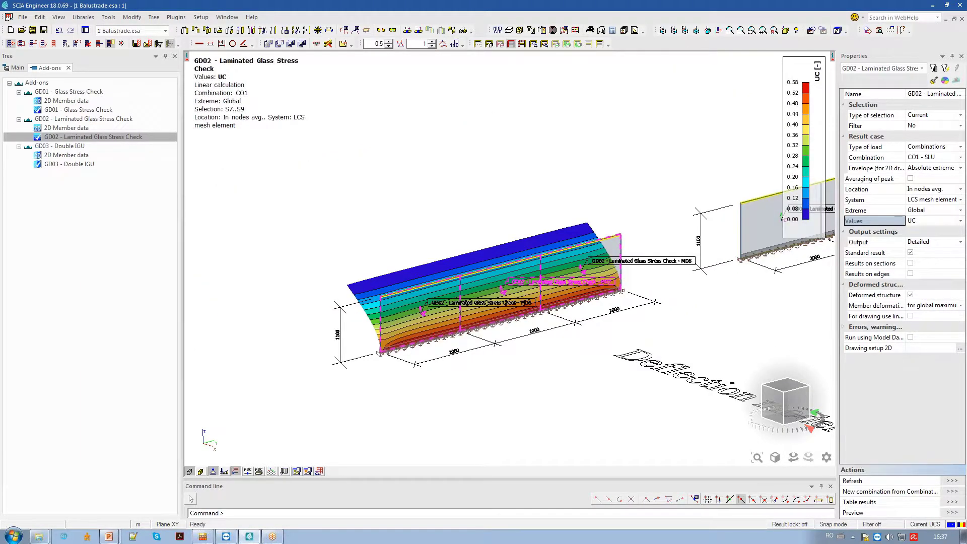
scroll(505, 348, "up", 2)
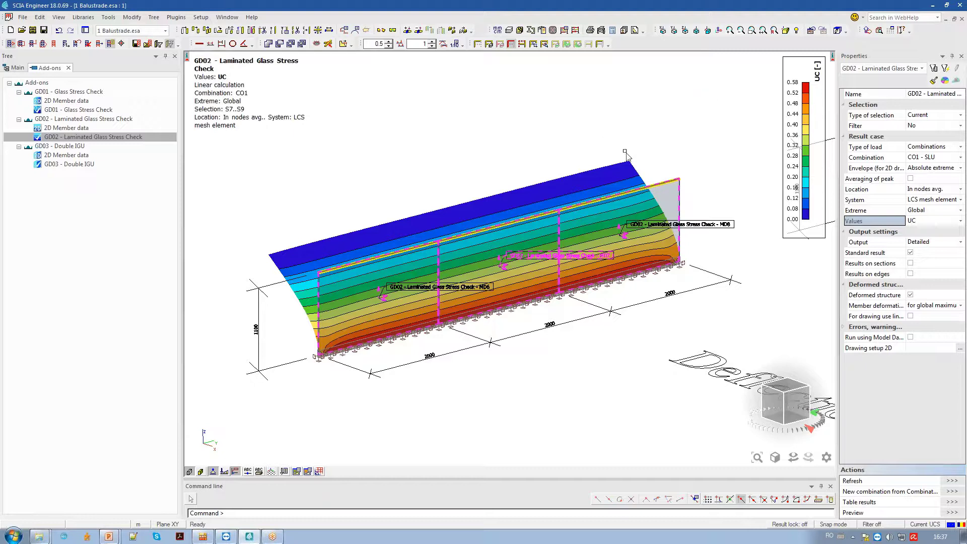
Set the check's output to Detailed and generate its report preview
left_click(938, 244)
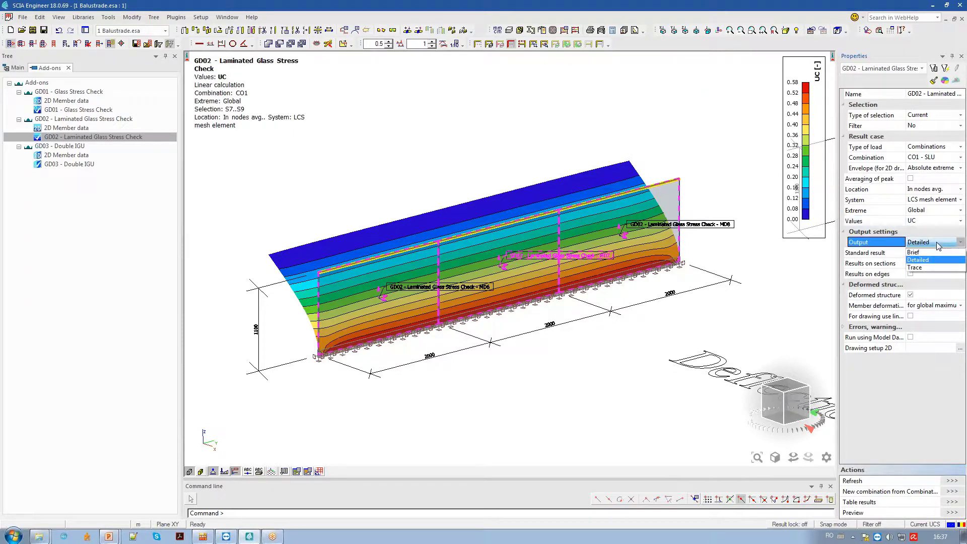
left_click(941, 260)
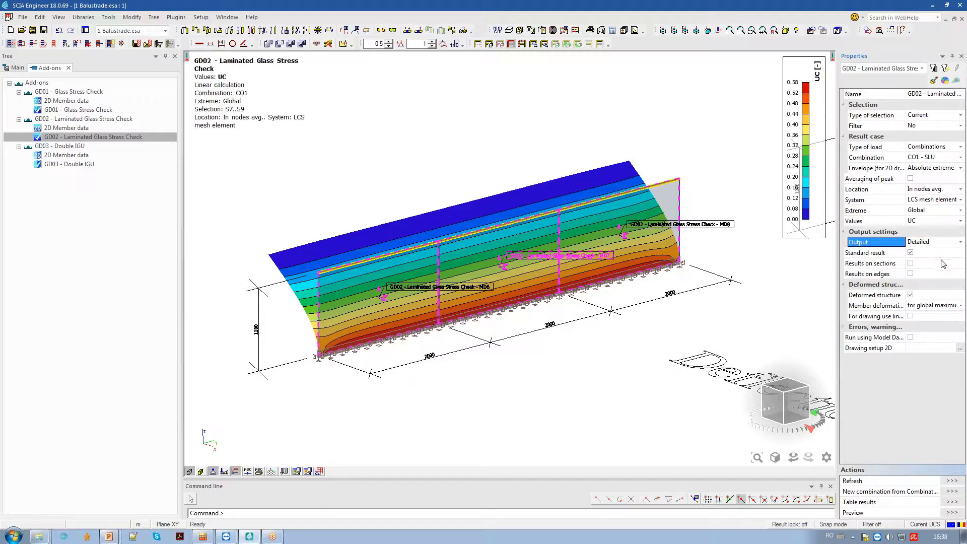
left_click(952, 513)
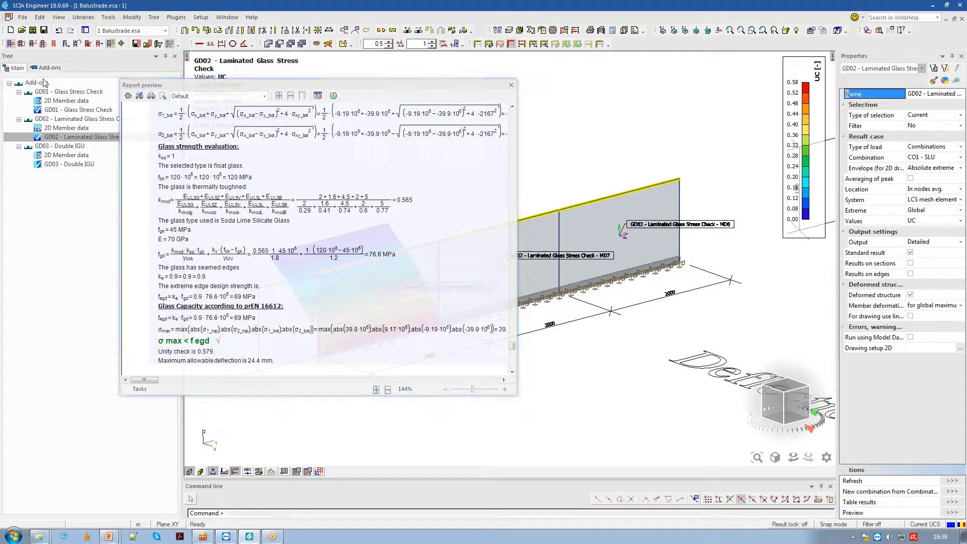
Open the project data and view the library of general materials containing the glass types
left_click(15, 68)
double_click(76, 85)
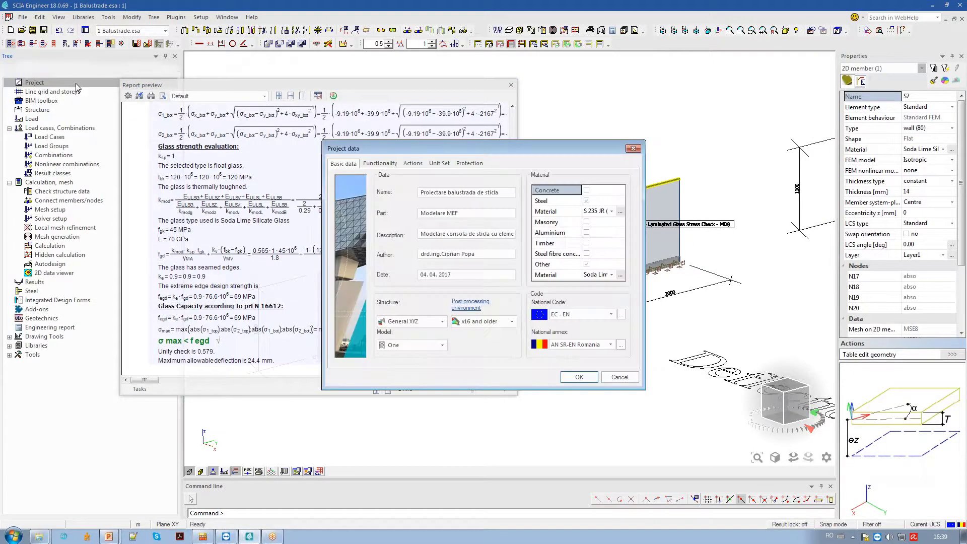
left_click(550, 277)
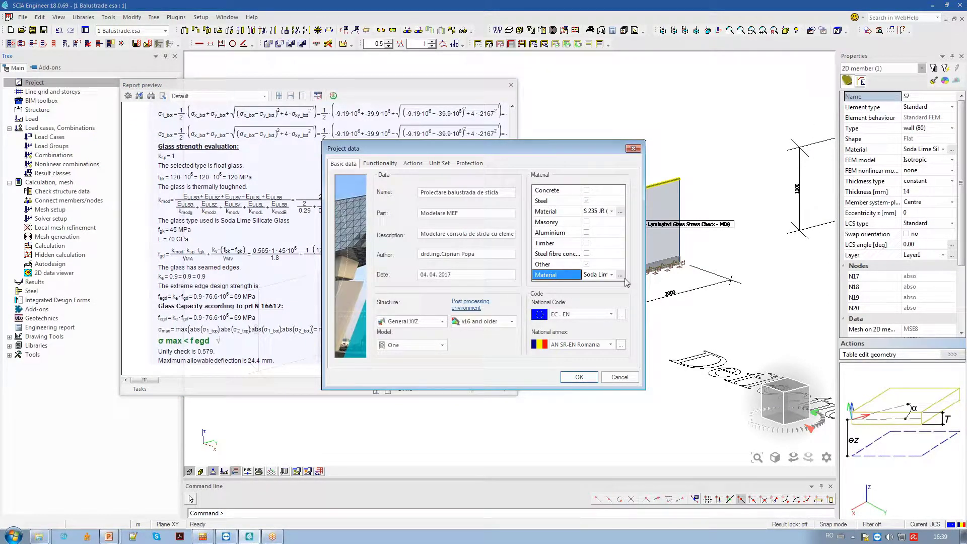
left_click(620, 275)
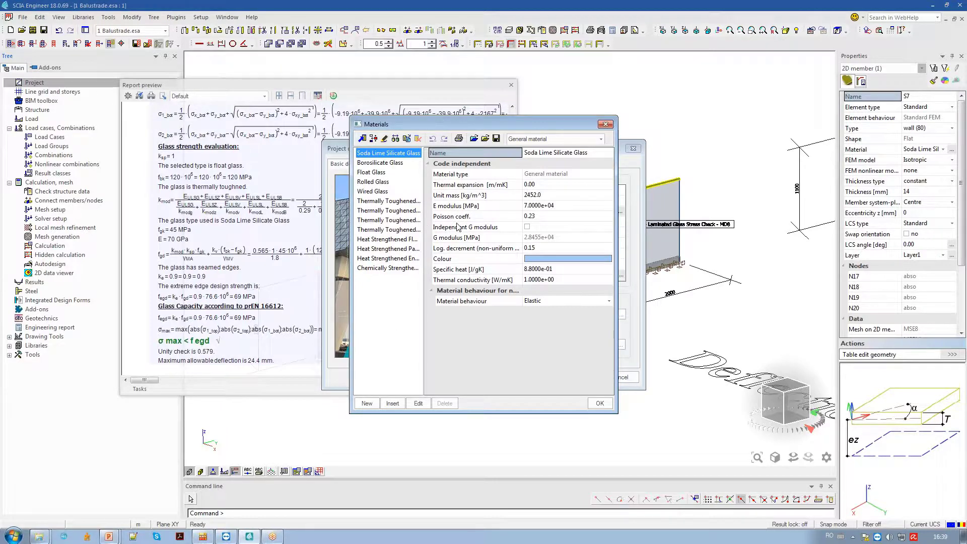
View the file selection for reading a material database, cancel it, and close the materials library and project data without changes
left_click(485, 139)
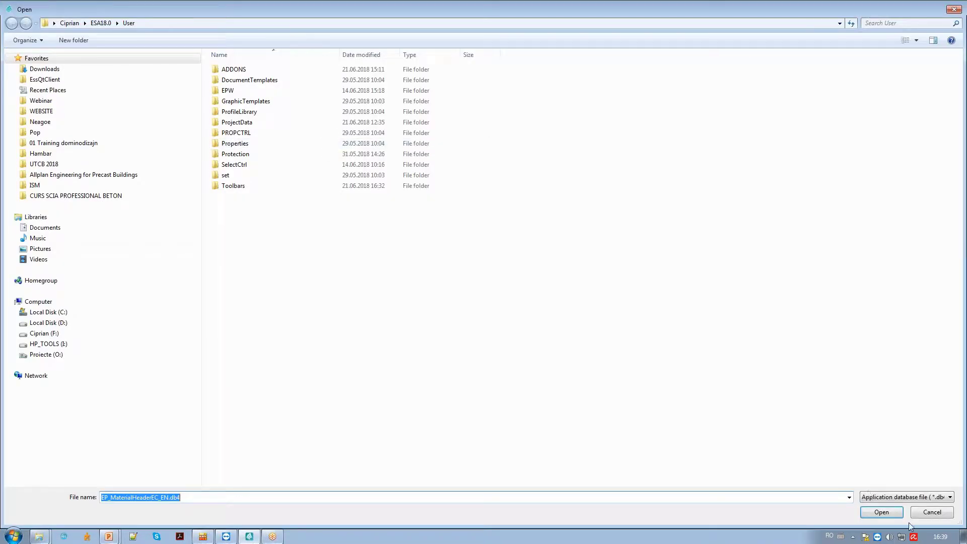
left_click(931, 513)
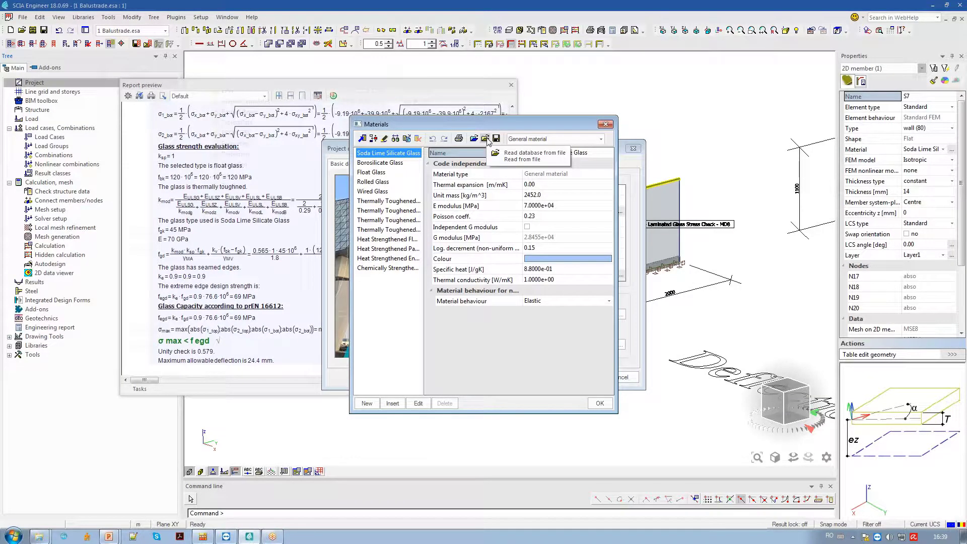
left_click_drag(546, 129, 398, 132)
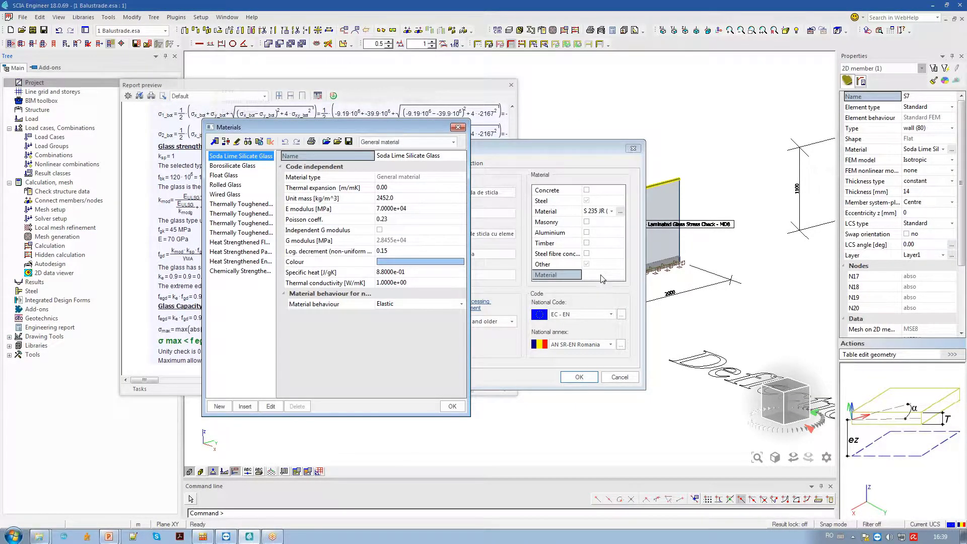
left_click(338, 145)
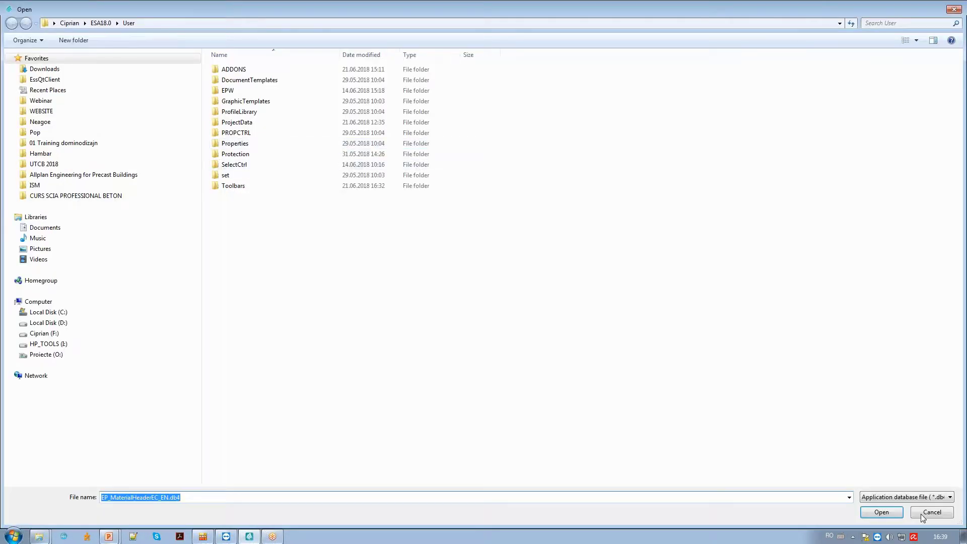
left_click(922, 516)
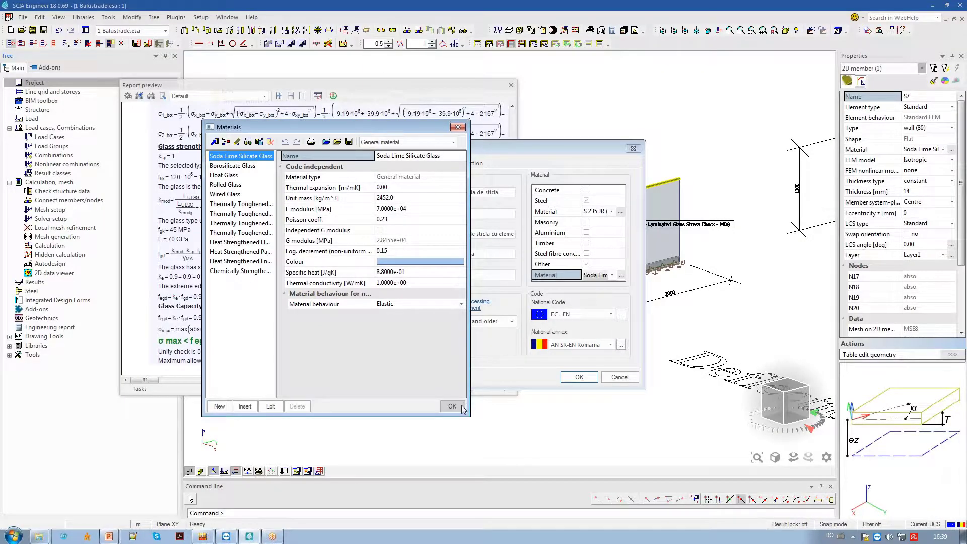
left_click(458, 127)
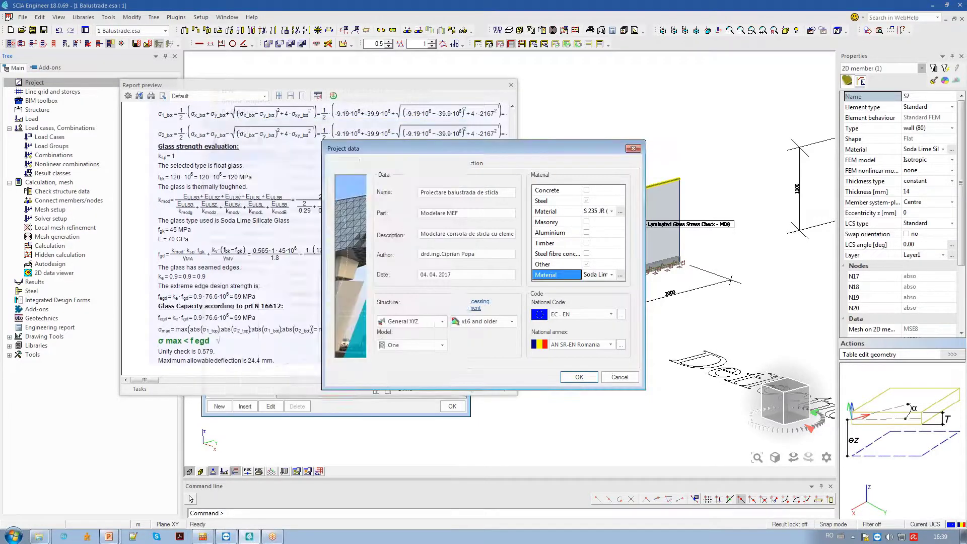
left_click(619, 377)
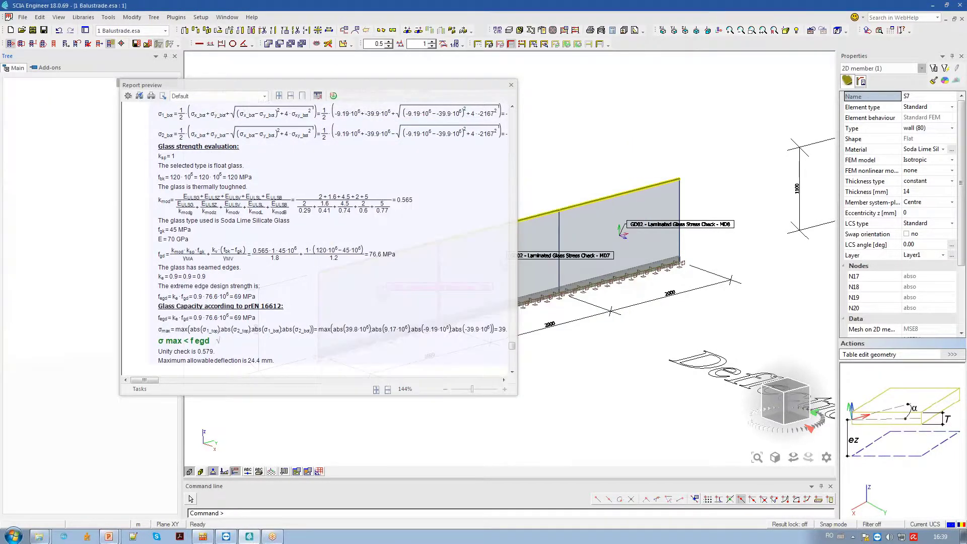
Review the glass strength evaluation and the glass capacity according to prEN 16612 in the report preview
scroll(267, 263, "up", 1)
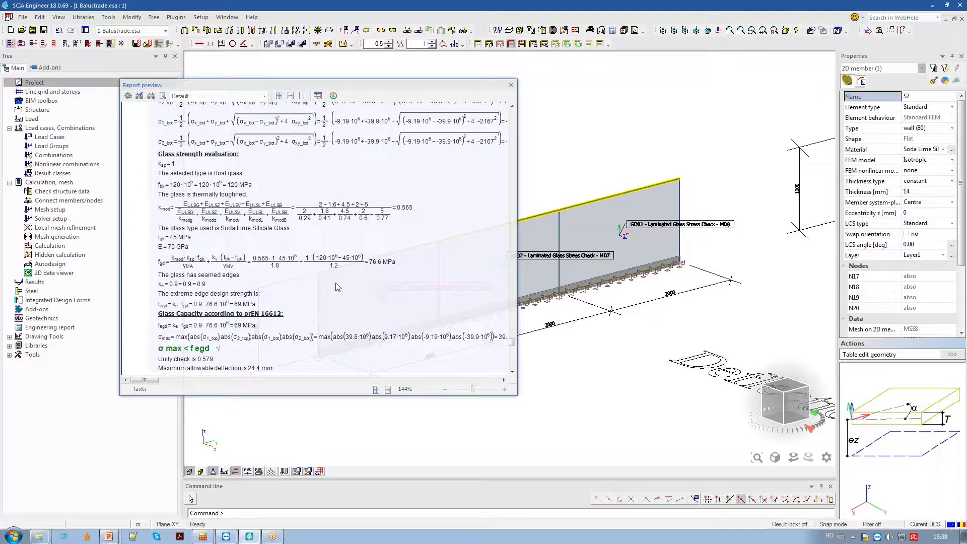
scroll(337, 287, "down", 2)
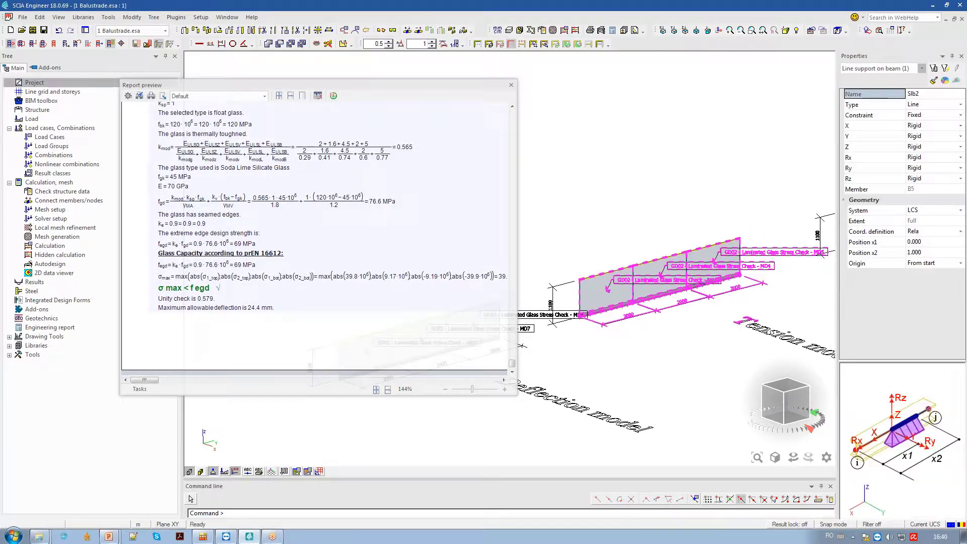
Close the report preview and display the tension model's total 3D displacement for combination CO2 - SLS
left_click(510, 85)
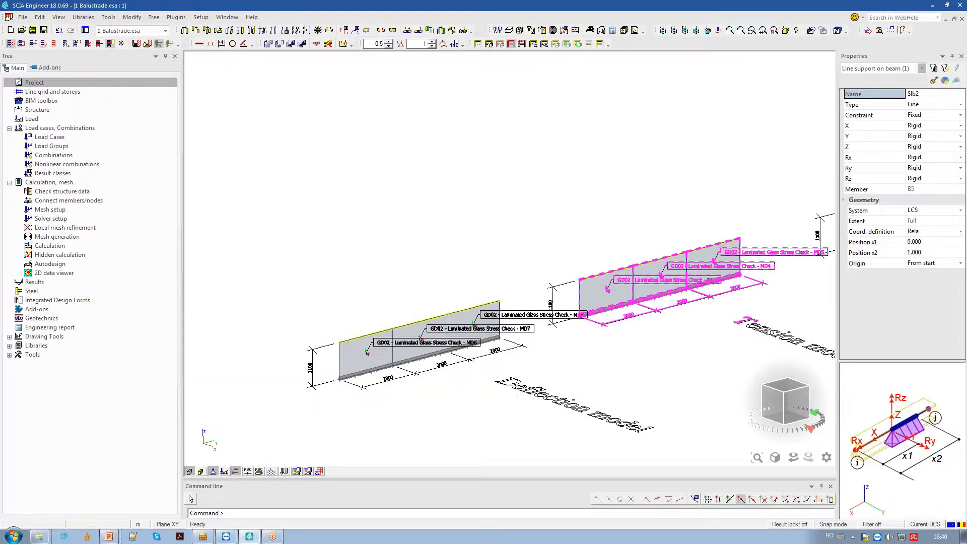
double_click(74, 283)
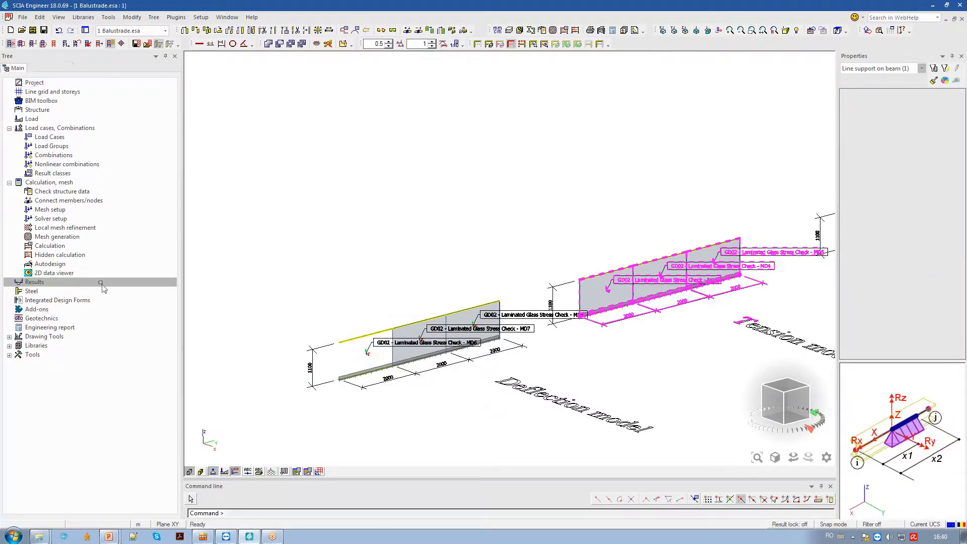
left_click(72, 102)
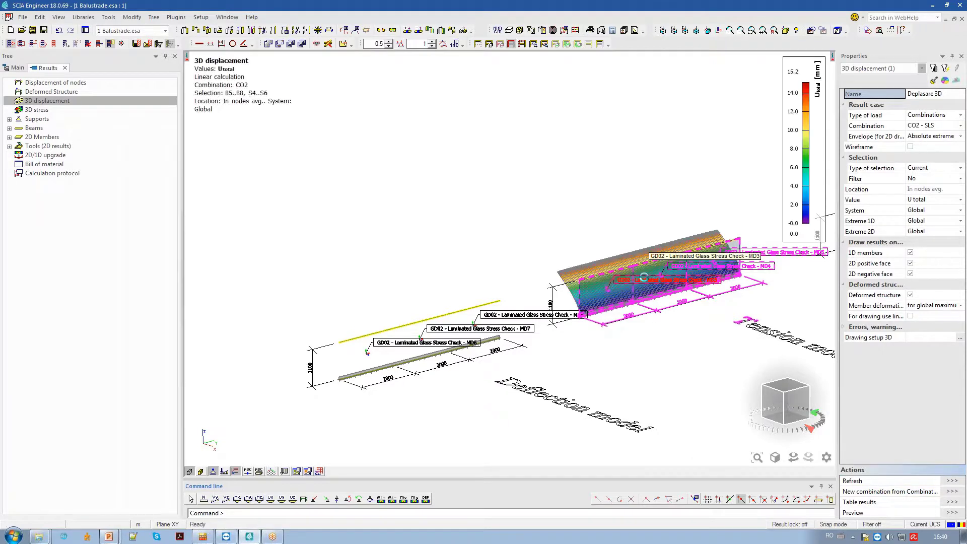
scroll(738, 308, "up", 4)
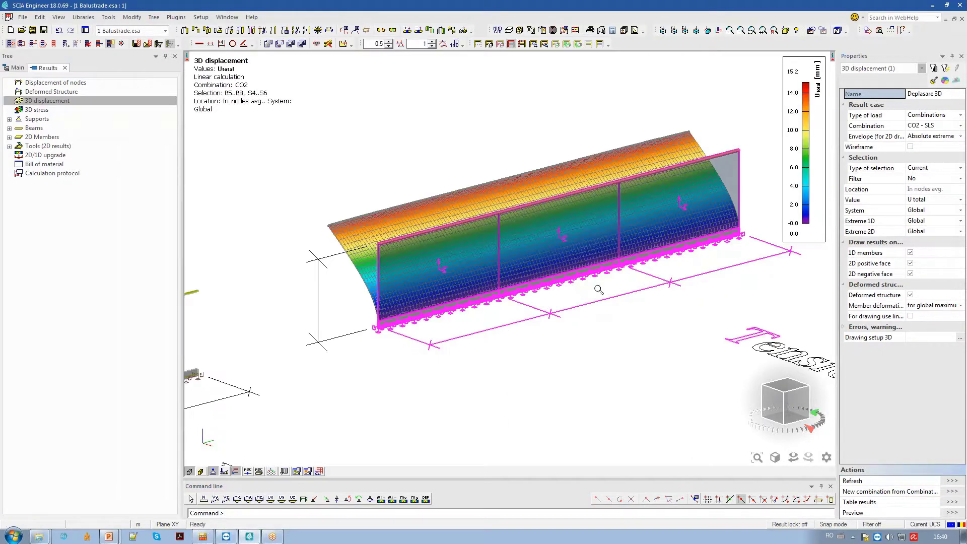
right_click_drag(553, 351, 695, 335, "ctrl")
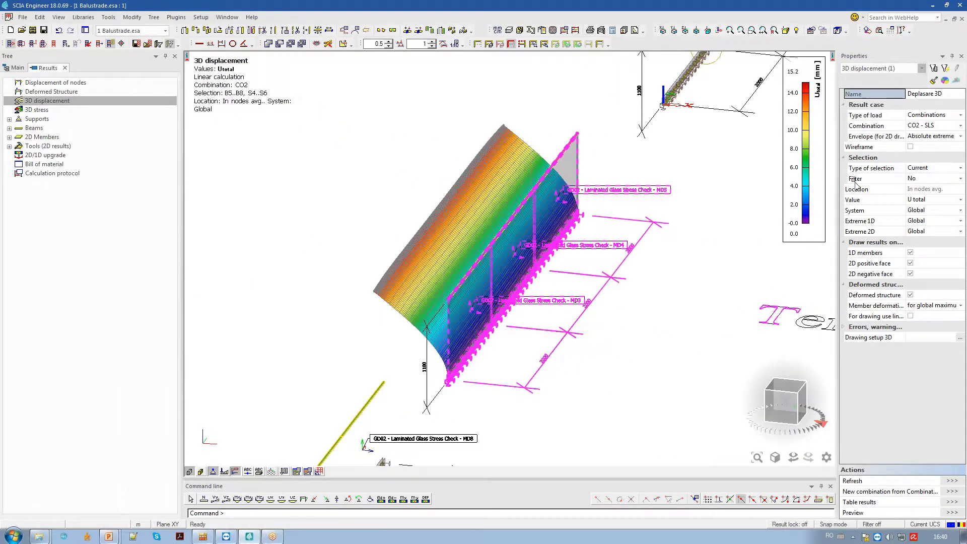
left_click(930, 127)
left_click(880, 151)
key("Escape")
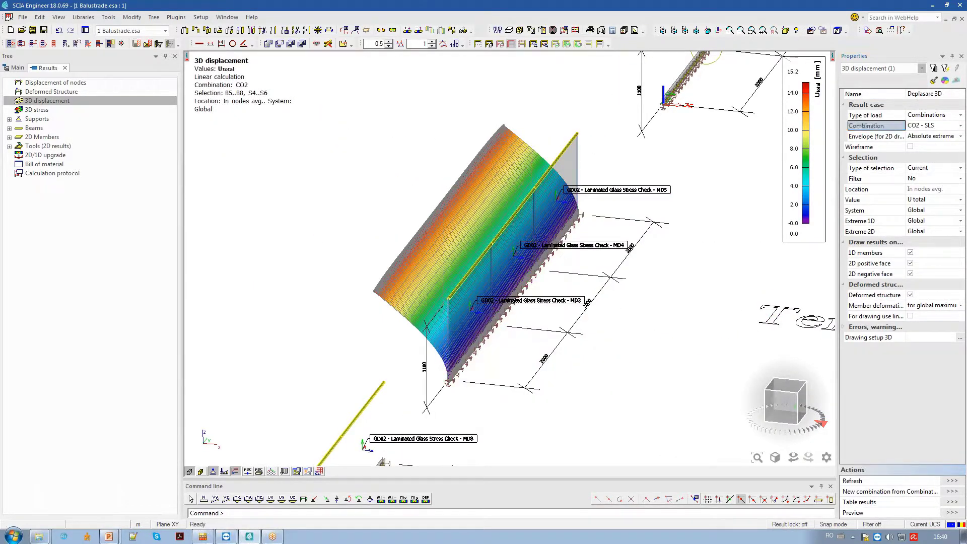
Bring the post-failure model into focus and show its glass panels and members as rendered, shaded surfaces
scroll(448, 347, "down", 4)
middle_click_drag(562, 268, 540, 348)
right_click_drag(541, 348, 479, 348, "ctrl")
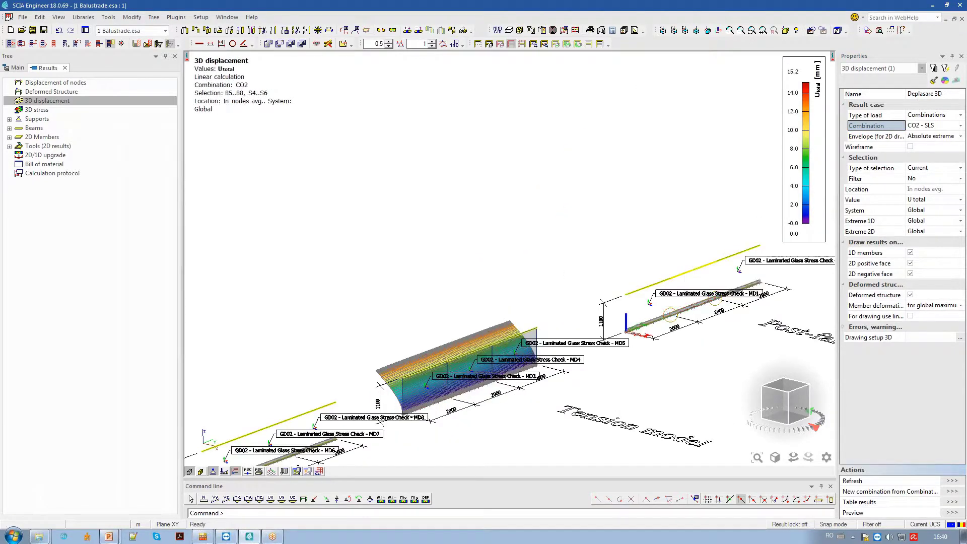
middle_click_drag(764, 339, 618, 358)
left_click_drag(619, 358, 490, 255)
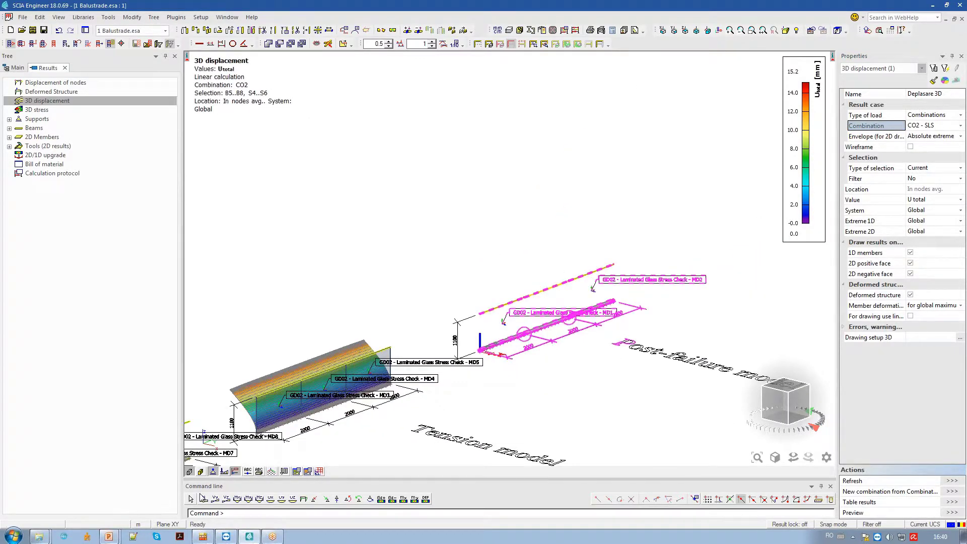
left_click(189, 472)
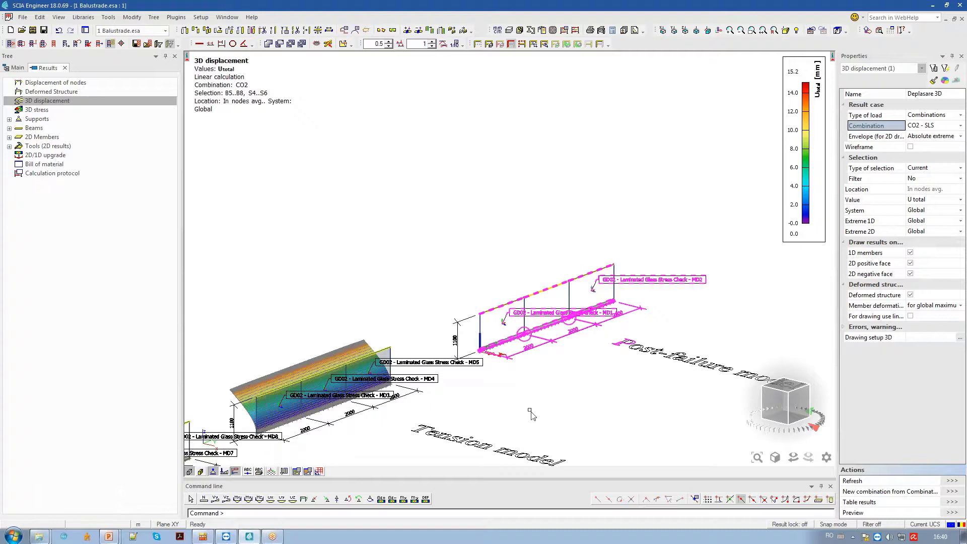
key("Escape")
scroll(526, 336, "up", 2)
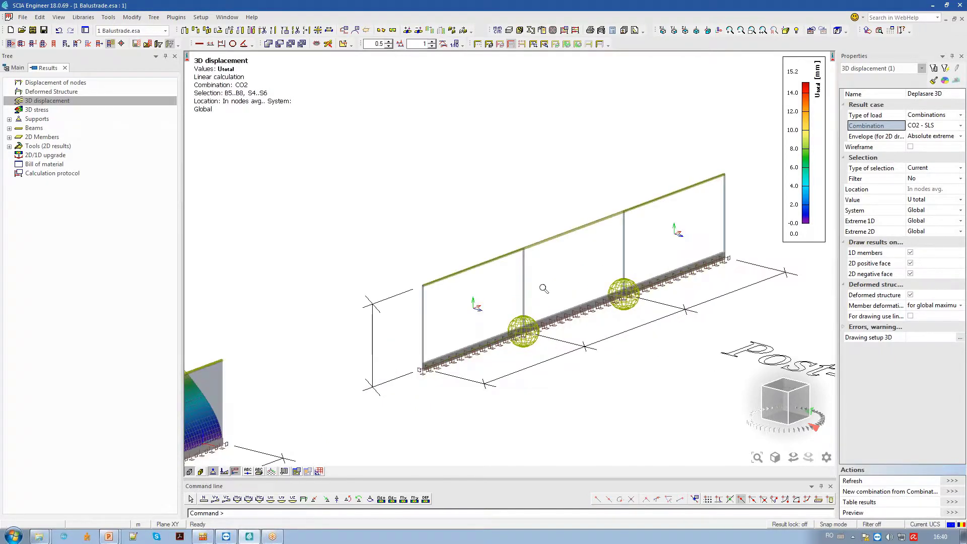
left_click(201, 472)
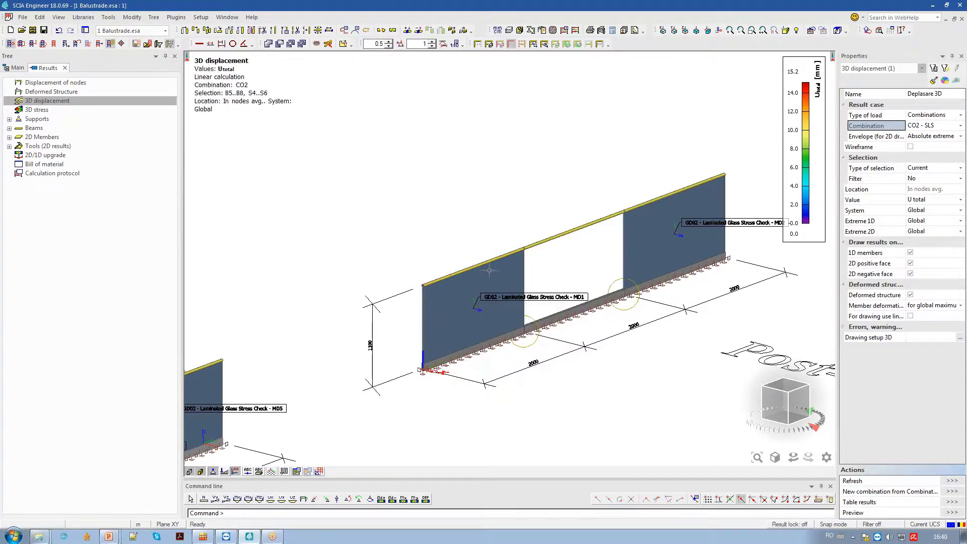
Run the GD02 laminated glass stress check on the post-failure model's two remaining glass panels for combination CO1 - SLU
left_click(507, 278)
left_click(15, 67)
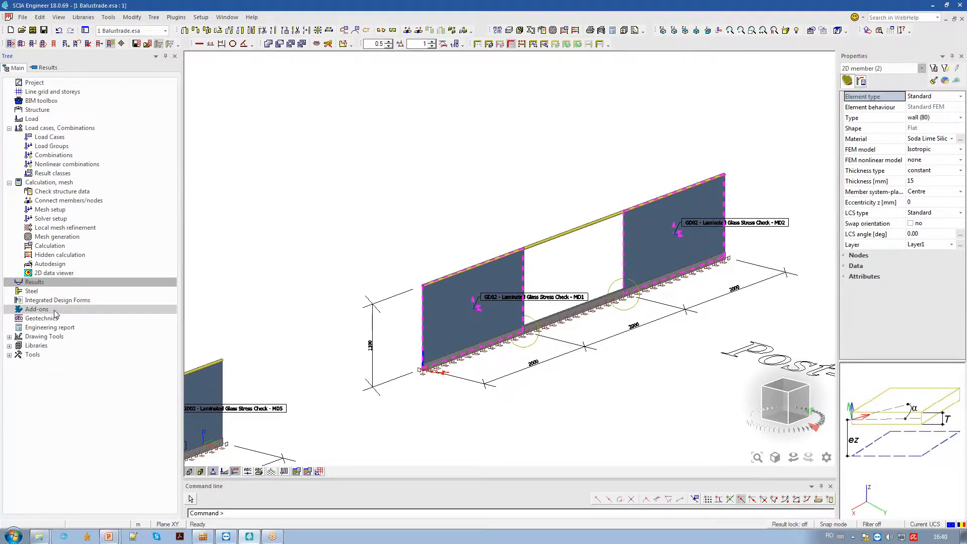
left_click(55, 310)
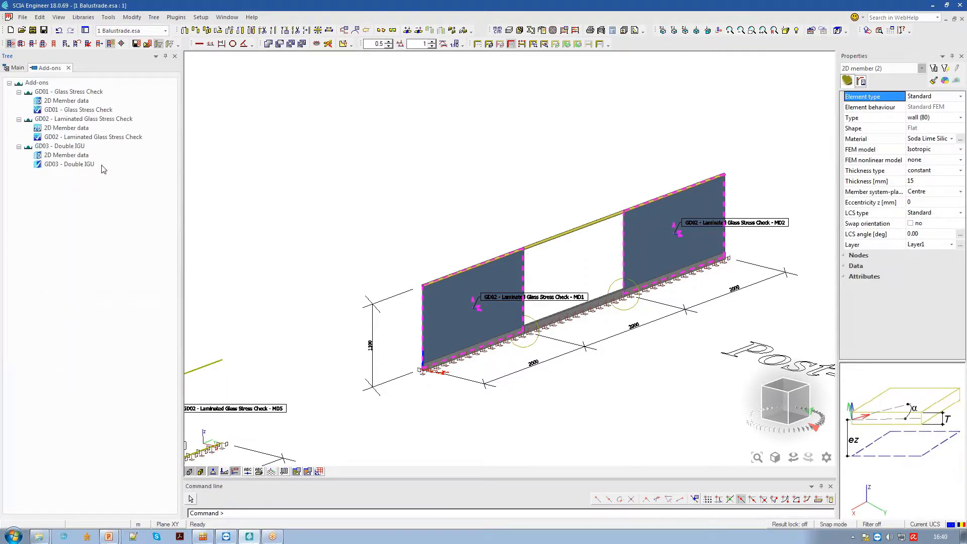
left_click(92, 137)
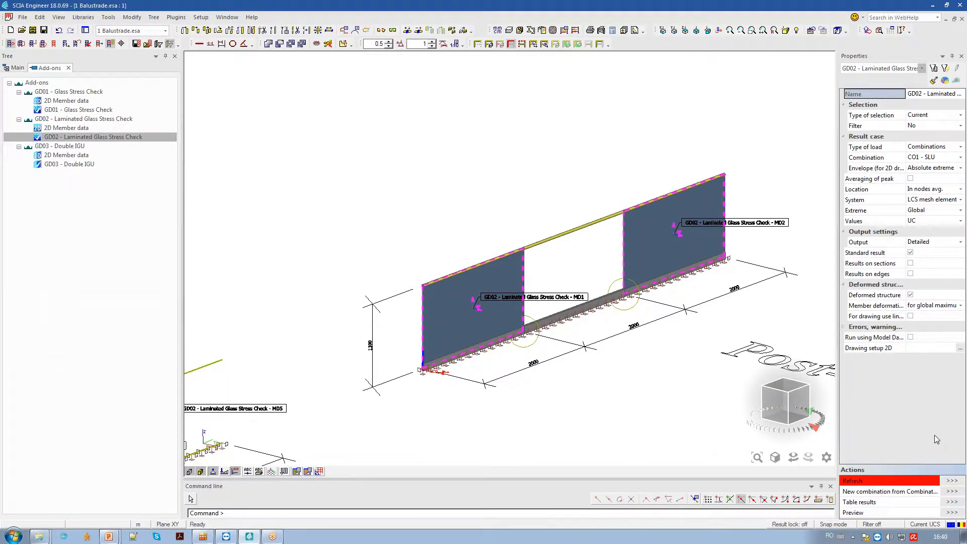
left_click(953, 482)
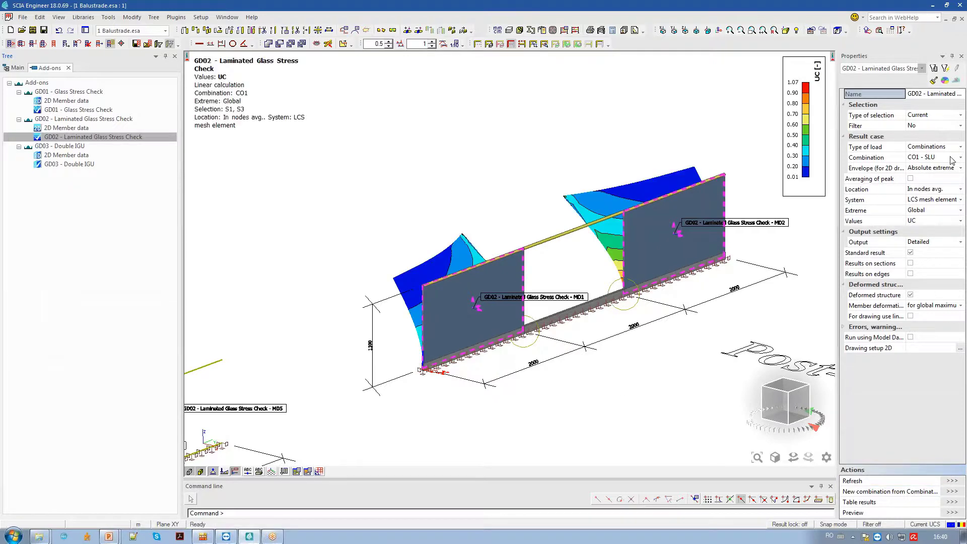
Examine the unity check contours at the panels' base corners beside the missing panel, then view and close the check's detailed report preview
right_click_drag(612, 310, 719, 309, "ctrl")
scroll(653, 317, "up", 3)
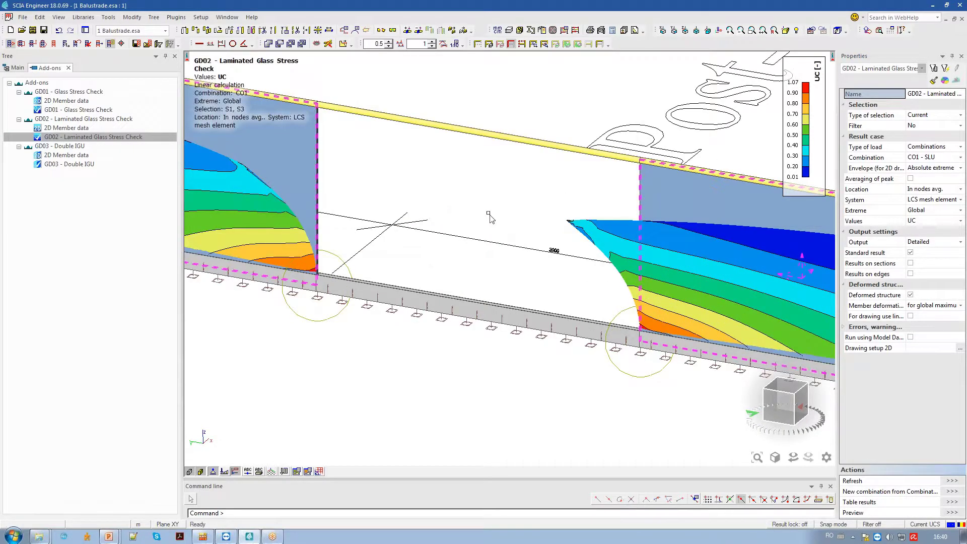
scroll(644, 337, "up", 5)
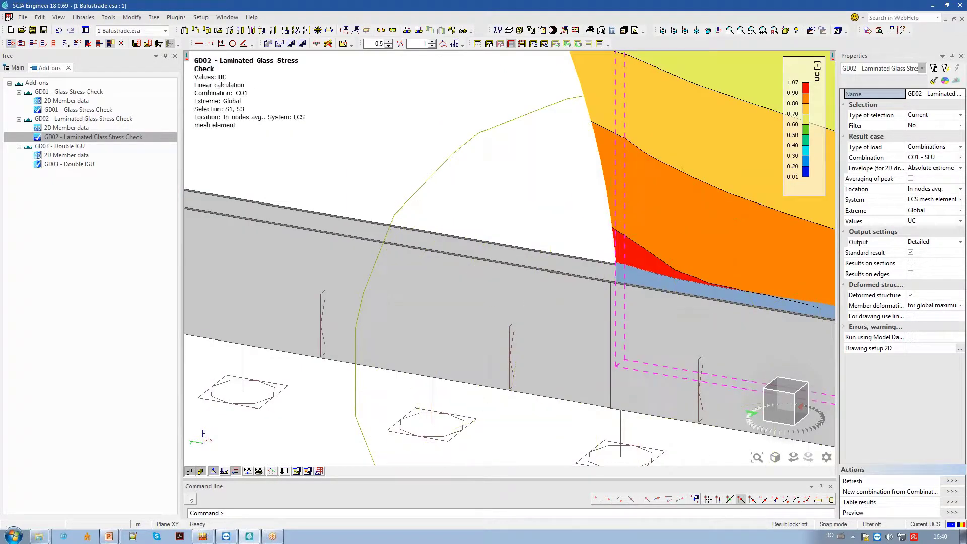
scroll(624, 272, "down", 5)
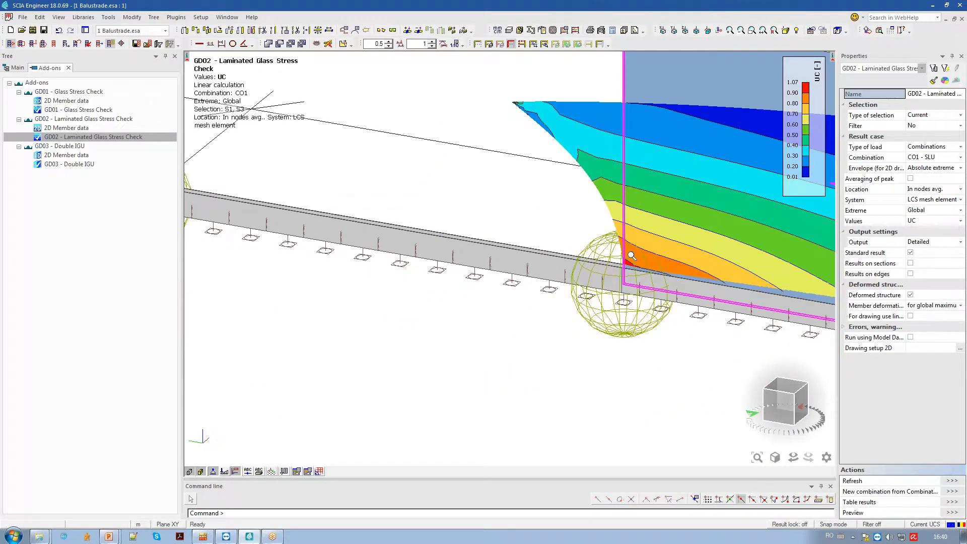
scroll(628, 262, "down", 3)
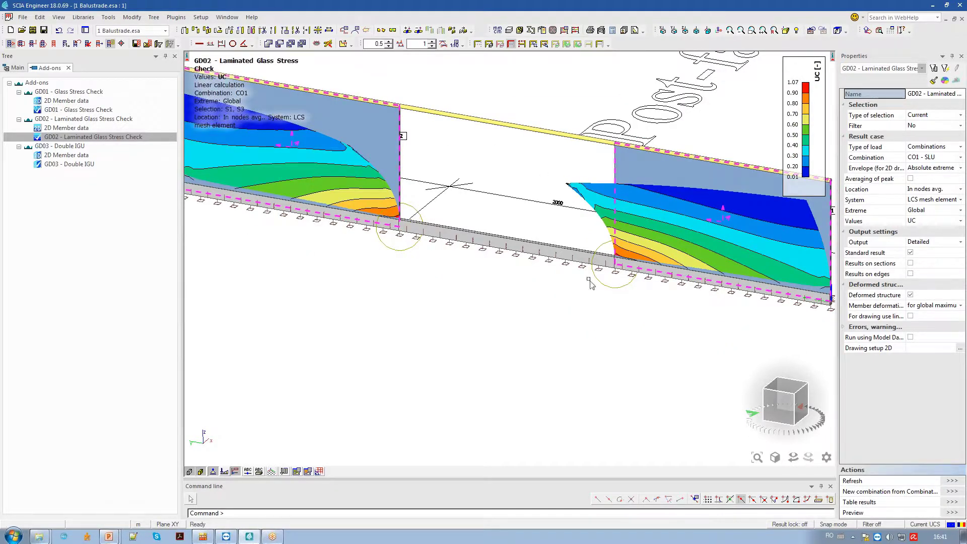
right_click_drag(570, 284, 504, 288, "ctrl")
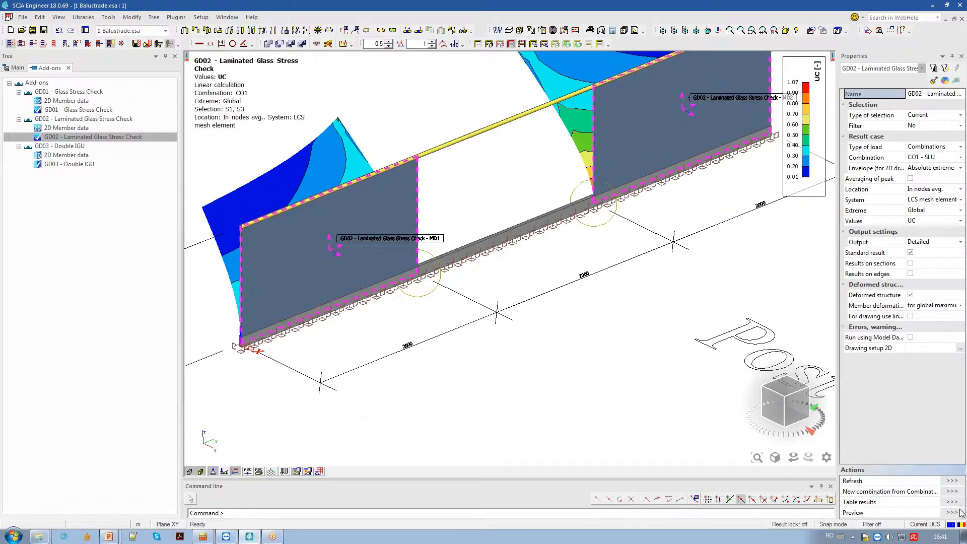
left_click(951, 512)
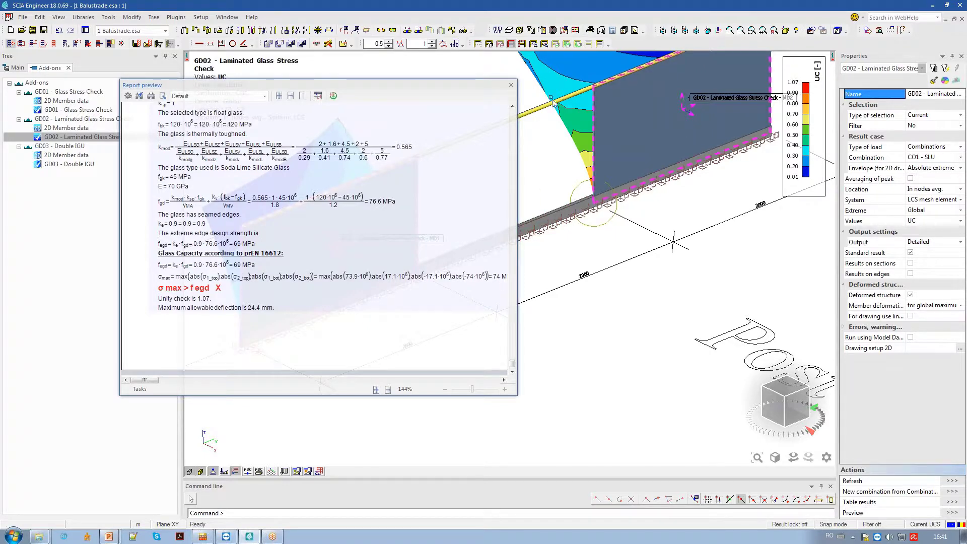
scroll(553, 101, "down", 5)
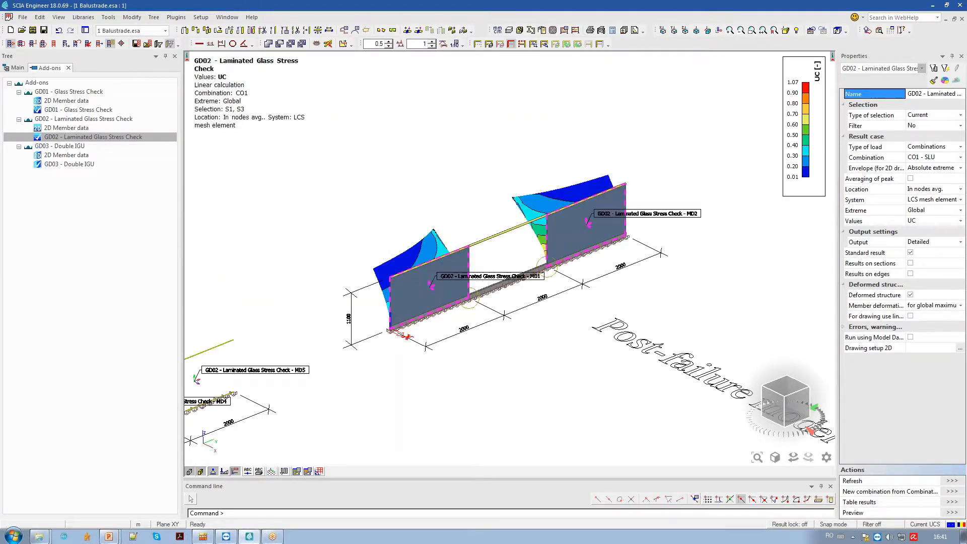
scroll(490, 281, "up", 2)
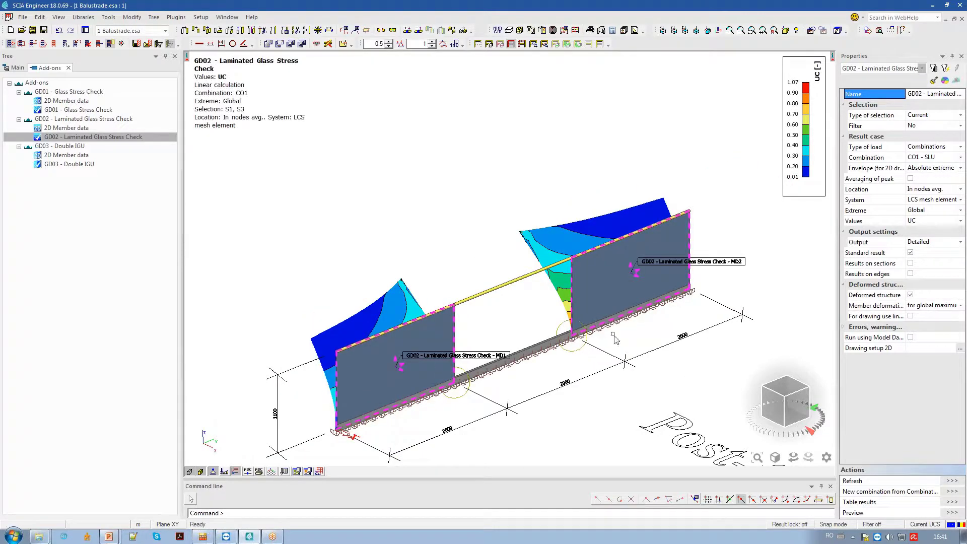
Select the handrail beams along the full length of the post-failure model
left_click(466, 301)
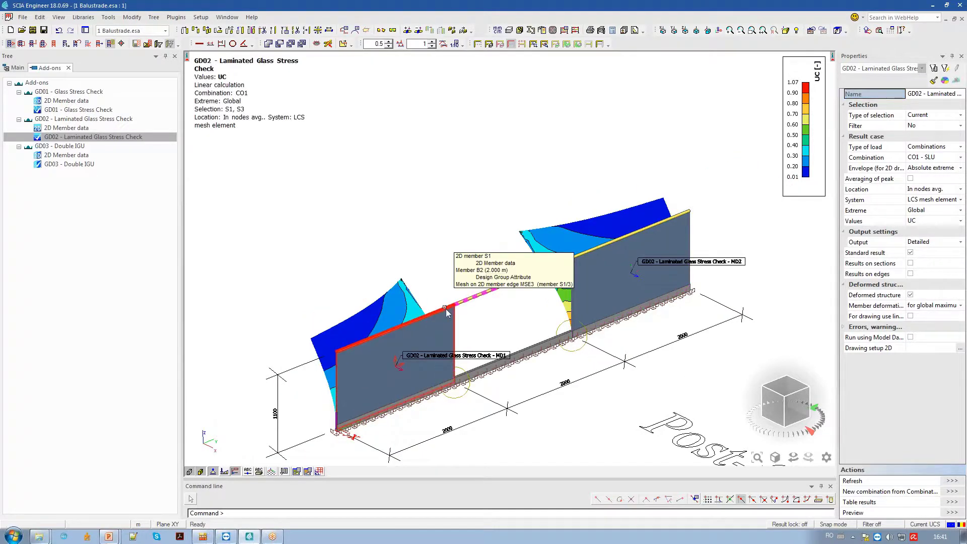
scroll(583, 336, "down", 3)
right_click_drag(582, 336, 552, 319, "ctrl")
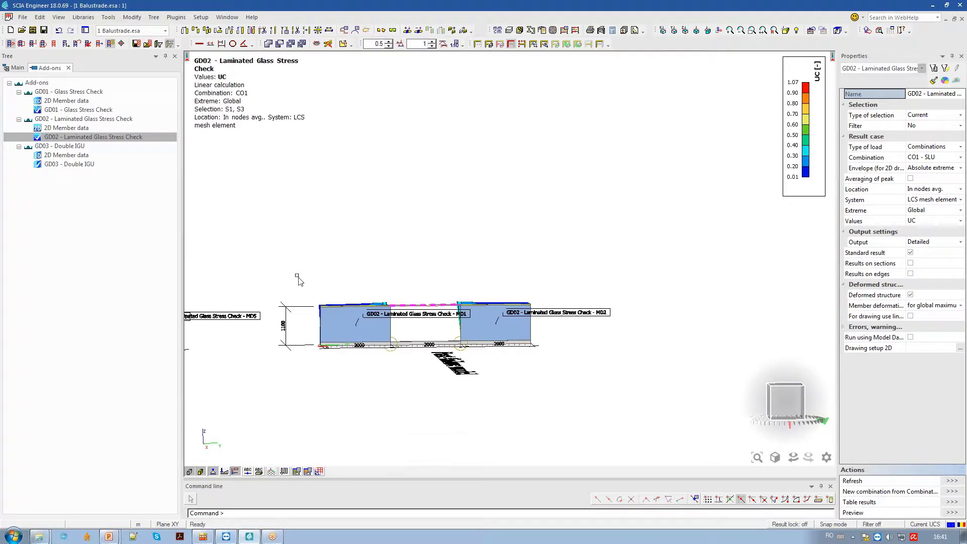
left_click_drag(271, 266, 607, 311)
right_click_drag(546, 351, 553, 359, "ctrl")
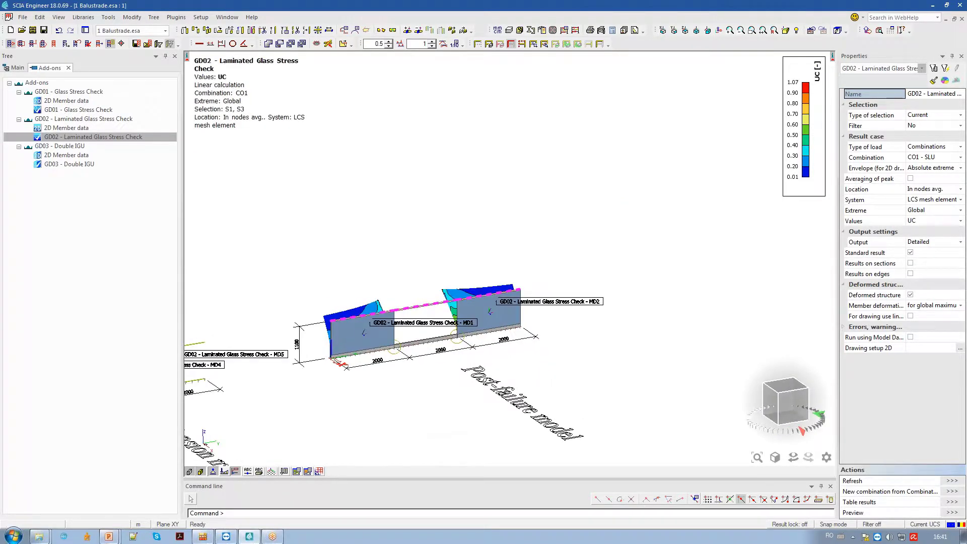
scroll(341, 321, "up", 3)
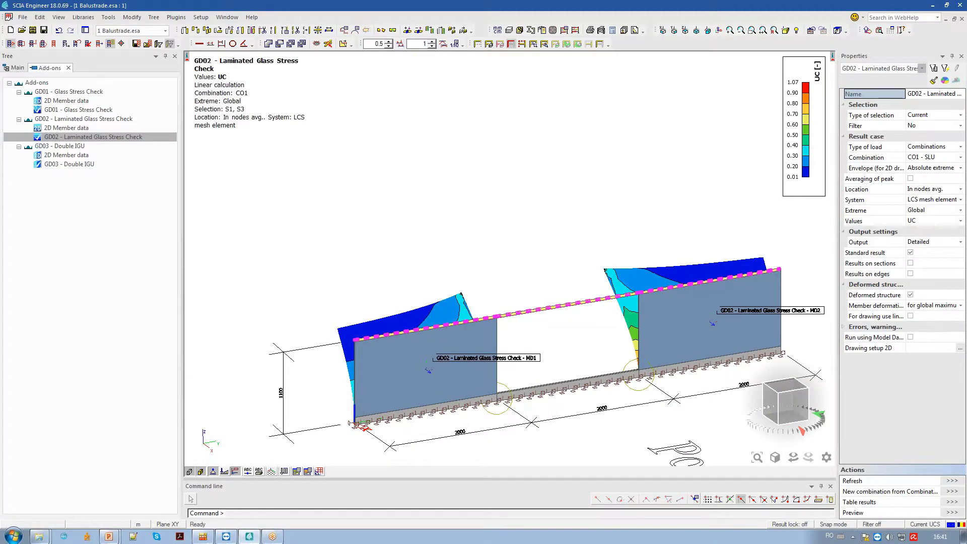
Run the EC-EN 1993 ULS steel check on the current handrail selection, with the load type set to Combinations and CO1 - SLU
left_click(15, 67)
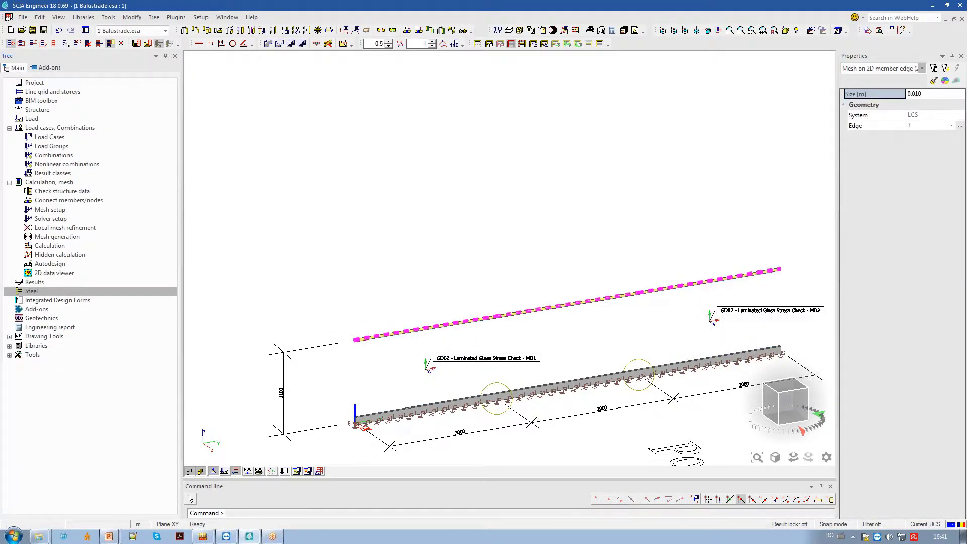
double_click(31, 291)
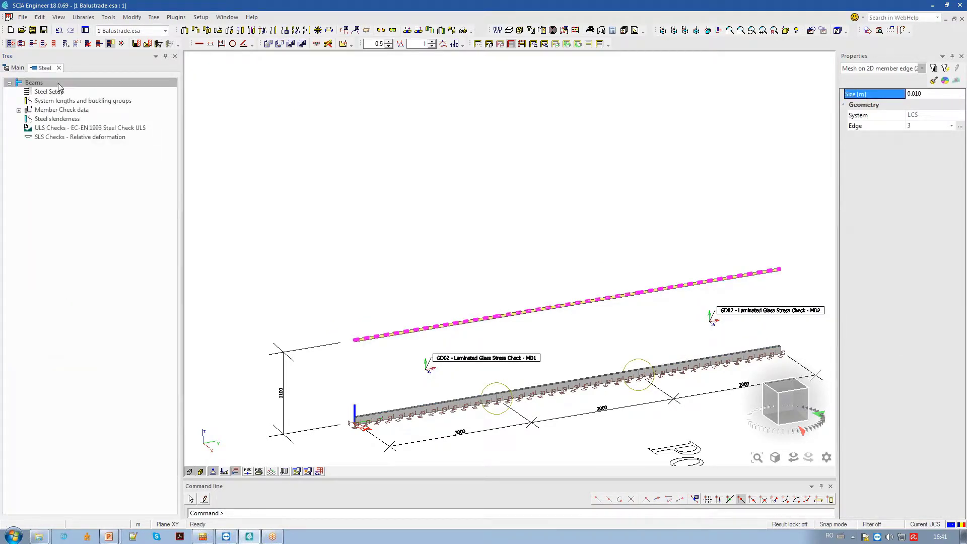
left_click(65, 128)
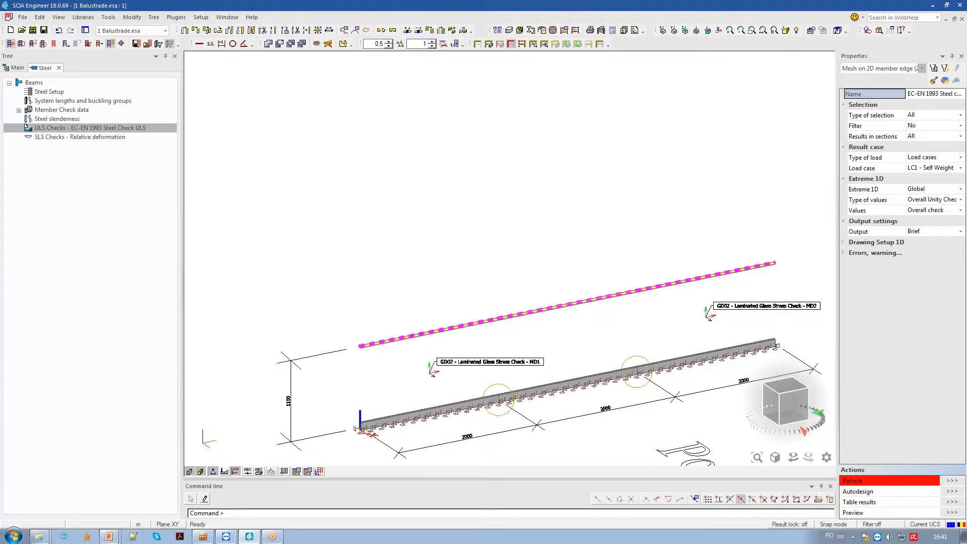
left_click(934, 116)
left_click(943, 134)
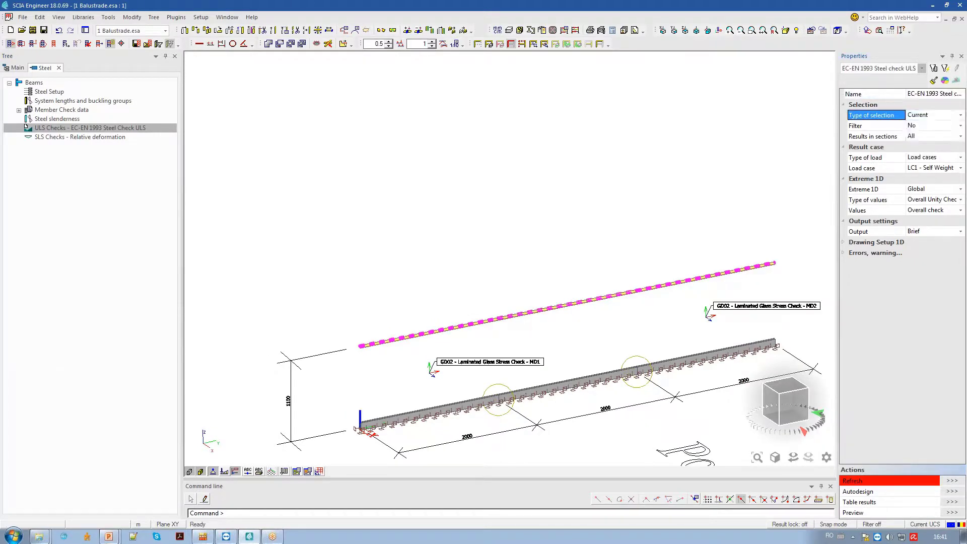
left_click(936, 158)
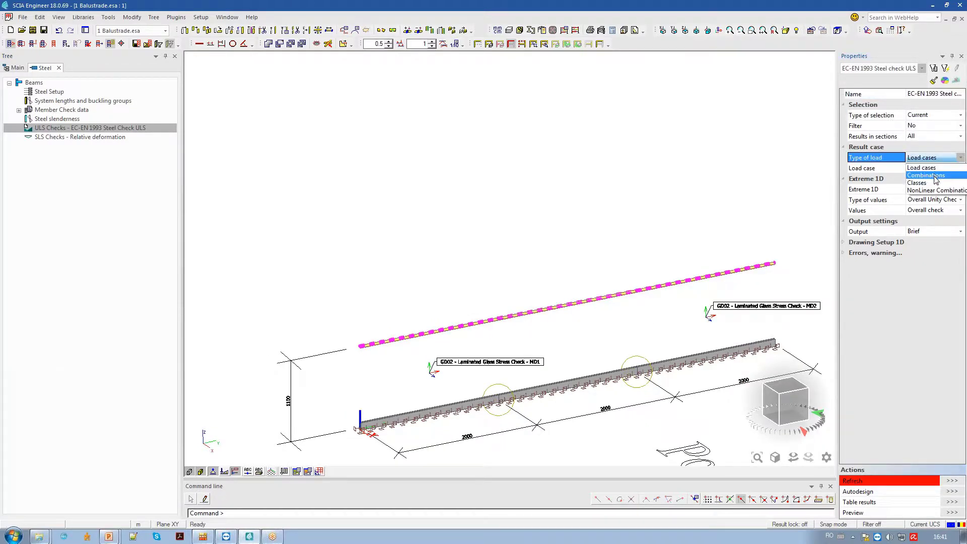
left_click(935, 175)
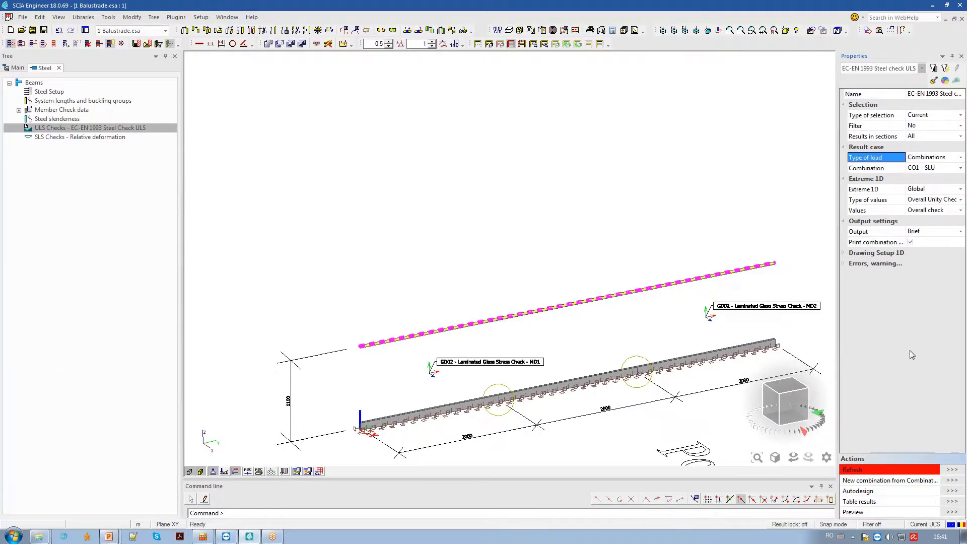
left_click(953, 470)
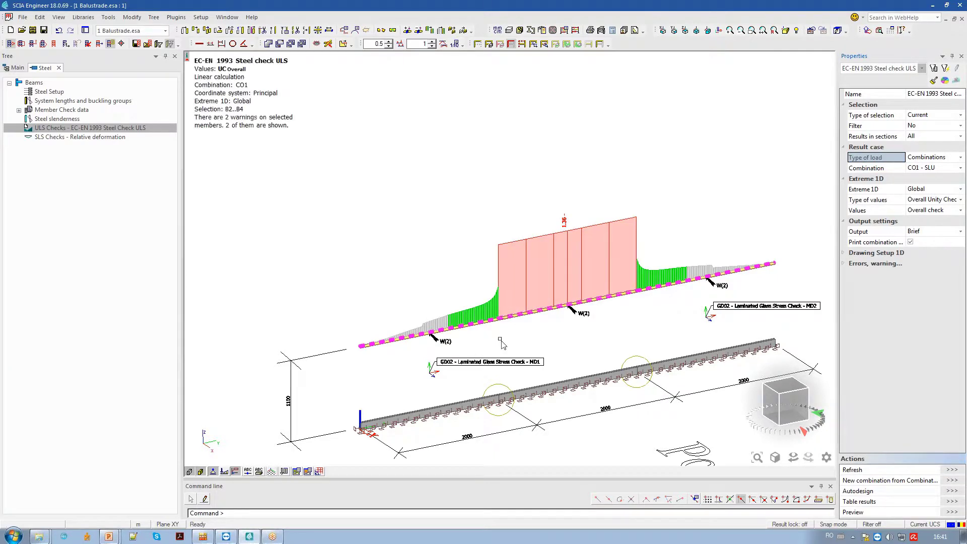
Set the handrail steel check's type of values to Section check with Section Class values and refresh the diagram
left_click(939, 203)
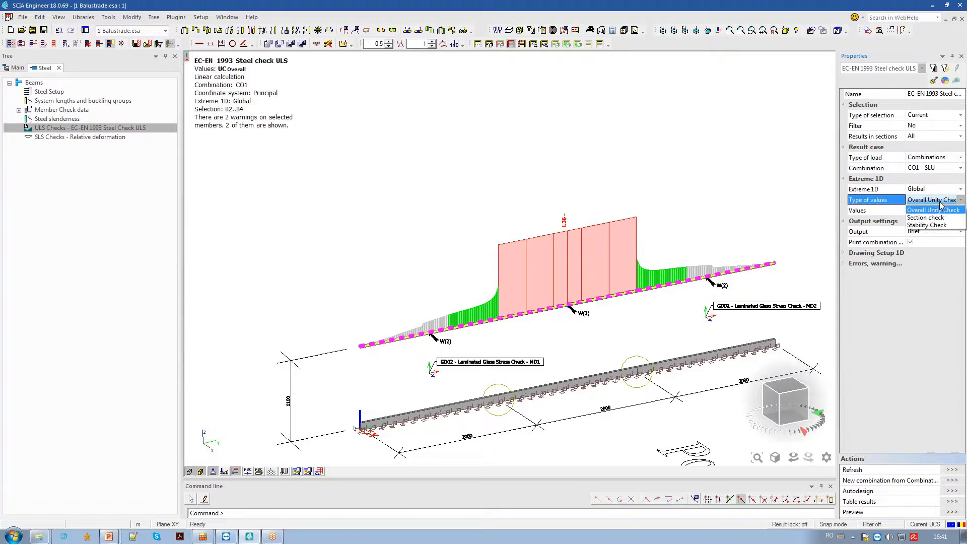
left_click(942, 217)
left_click(952, 470)
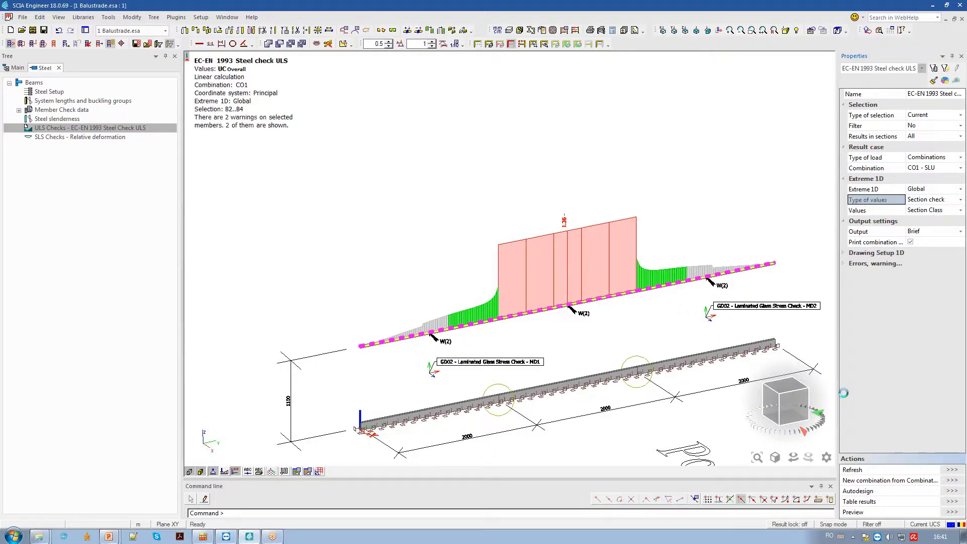
Display the handrail's section unity check by setting the value type to Overall Unity Check and the values to Section check, with results refreshed
left_click(931, 203)
left_click(938, 211)
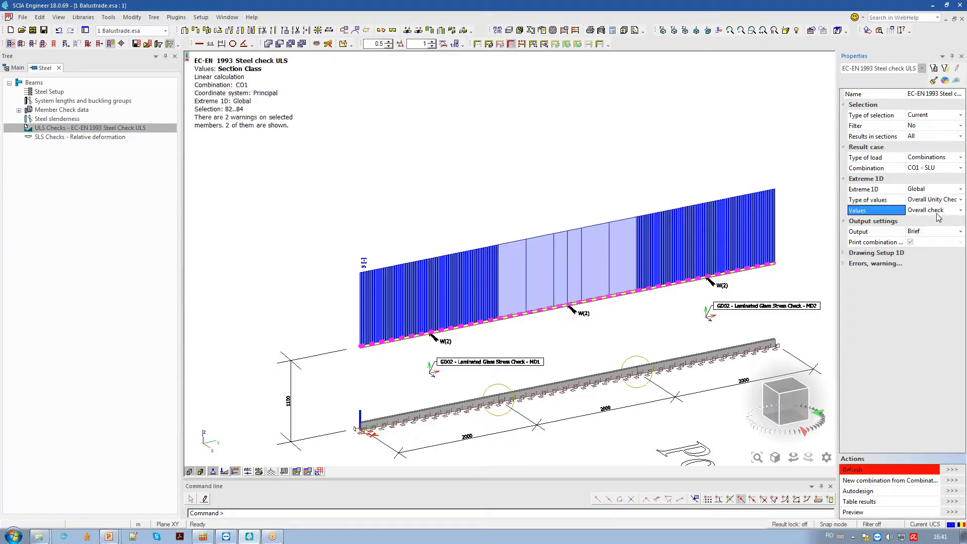
left_click(939, 212)
left_click(939, 228)
left_click(954, 469)
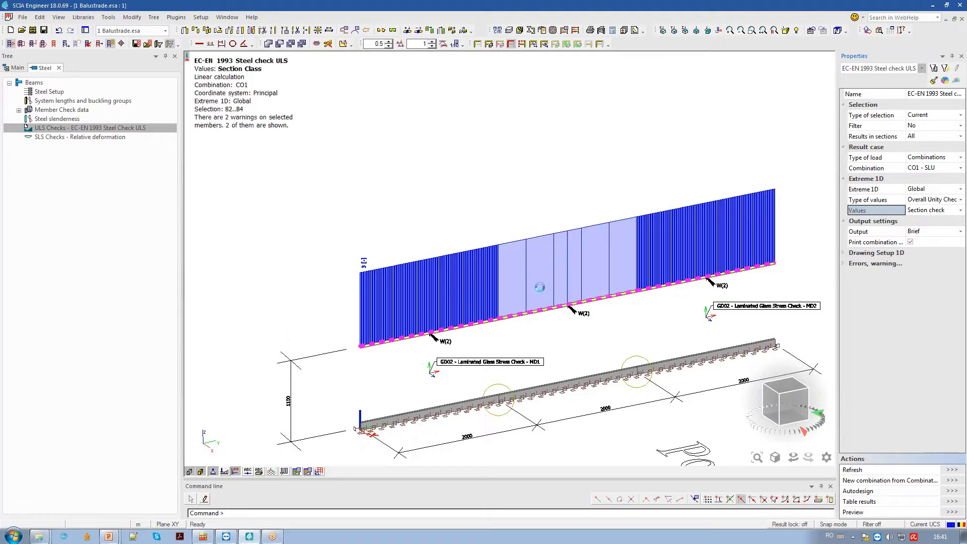
right_click_drag(571, 306, 575, 311, "ctrl")
right_click(574, 304)
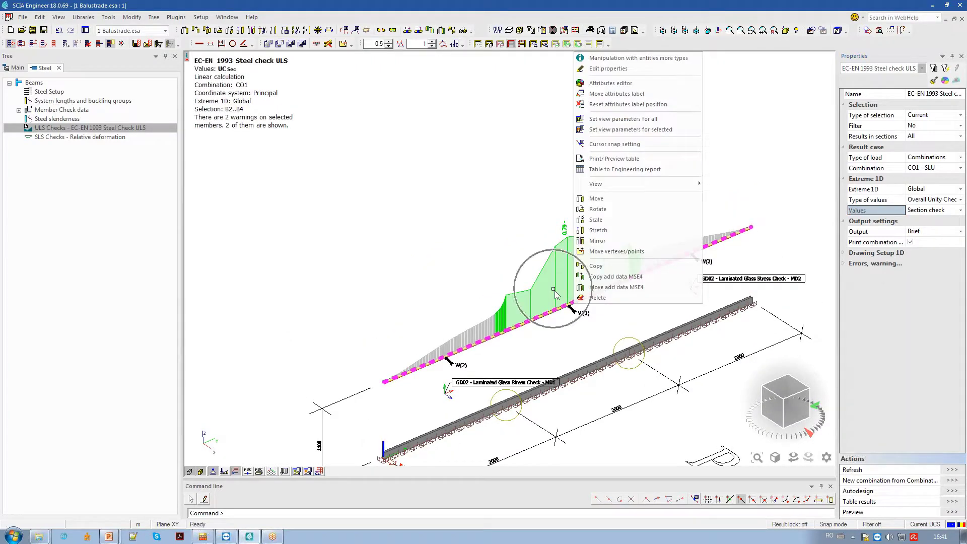
key("Escape")
right_click_drag(549, 285, 554, 286, "ctrl")
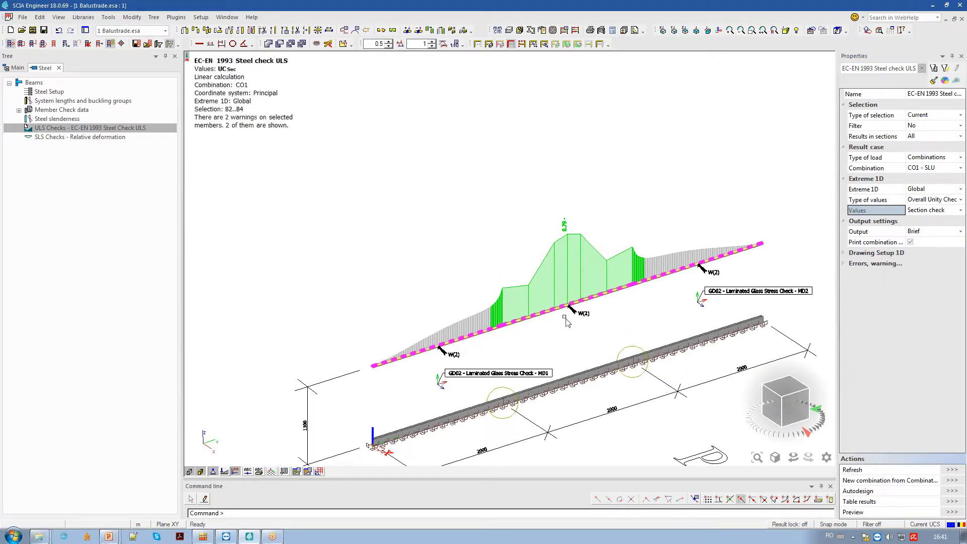
Open the steel check's report preview and widen it to show the full Overall Unity Check table
left_click(951, 513)
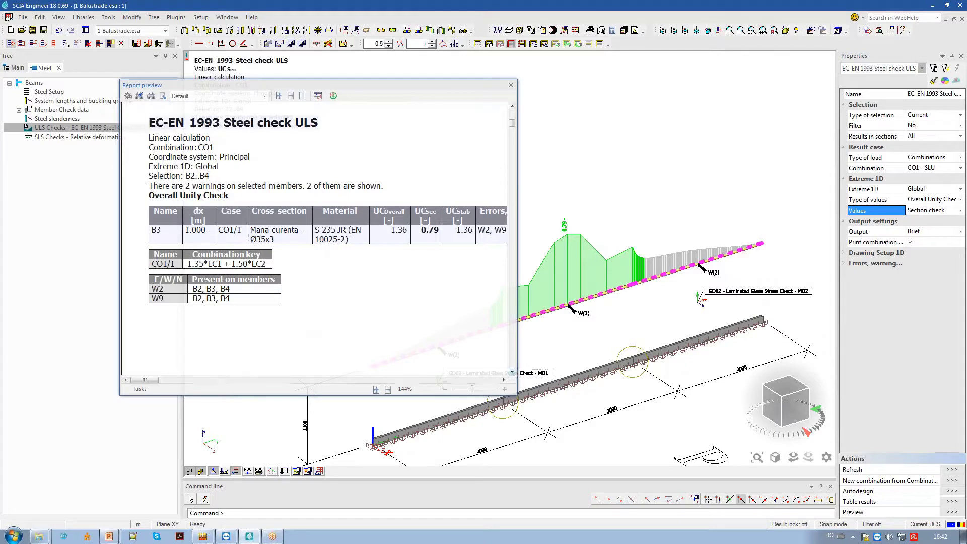
left_click_drag(512, 374, 659, 356)
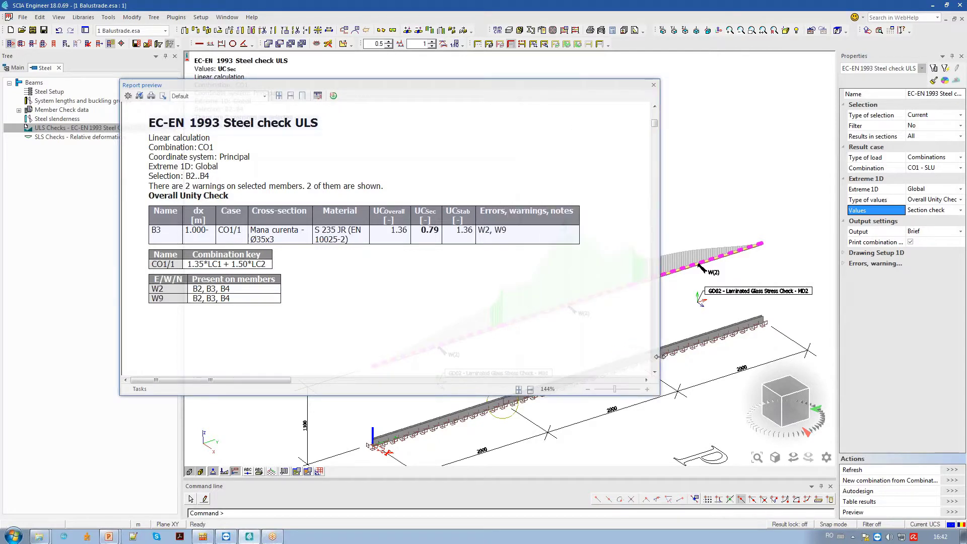
left_click(940, 190)
left_click(940, 189)
left_click(940, 196)
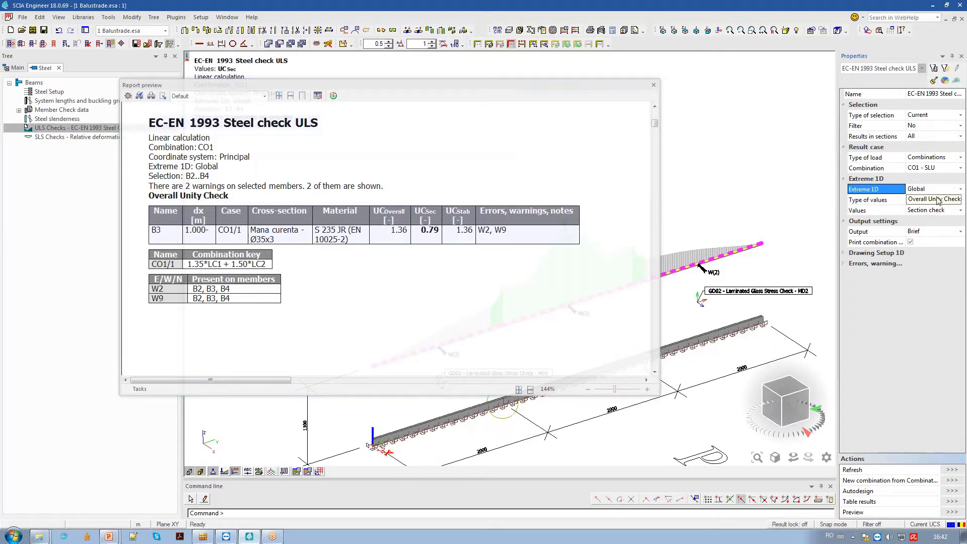
Set the steel check output to Detailed and regenerate the report
left_click(948, 232)
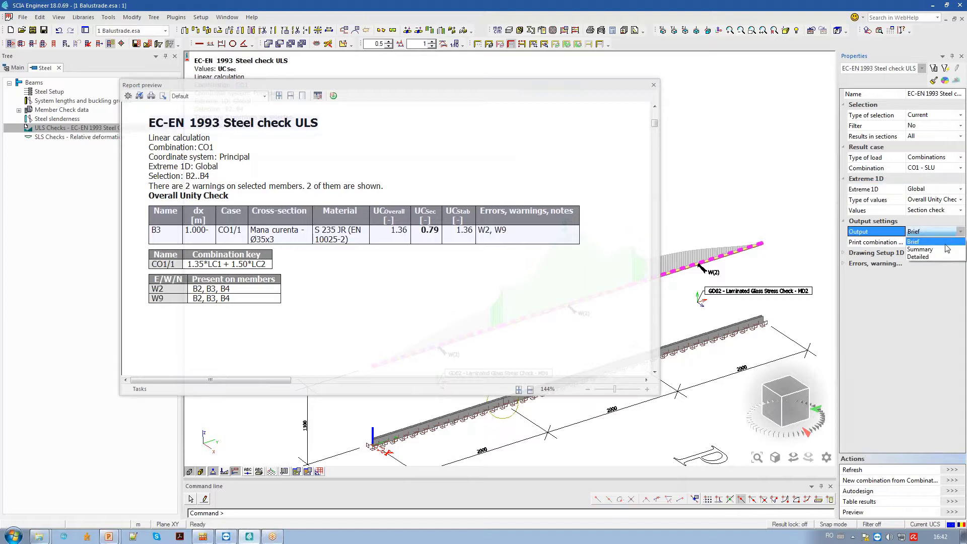
left_click(929, 258)
left_click(950, 469)
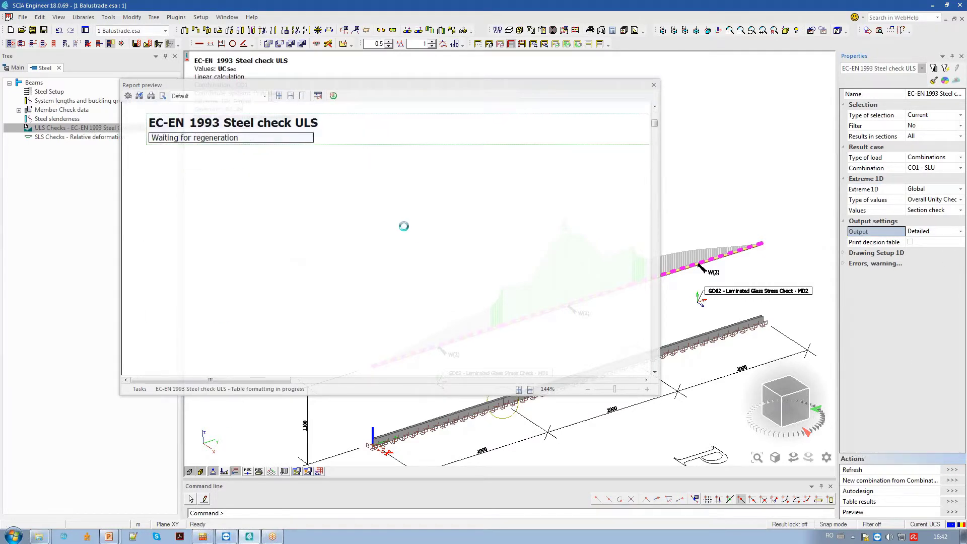
Examine the detailed report's internal forces, section checks and elastic verification, then its bending and axial compression stability check
scroll(403, 231, "down", 5)
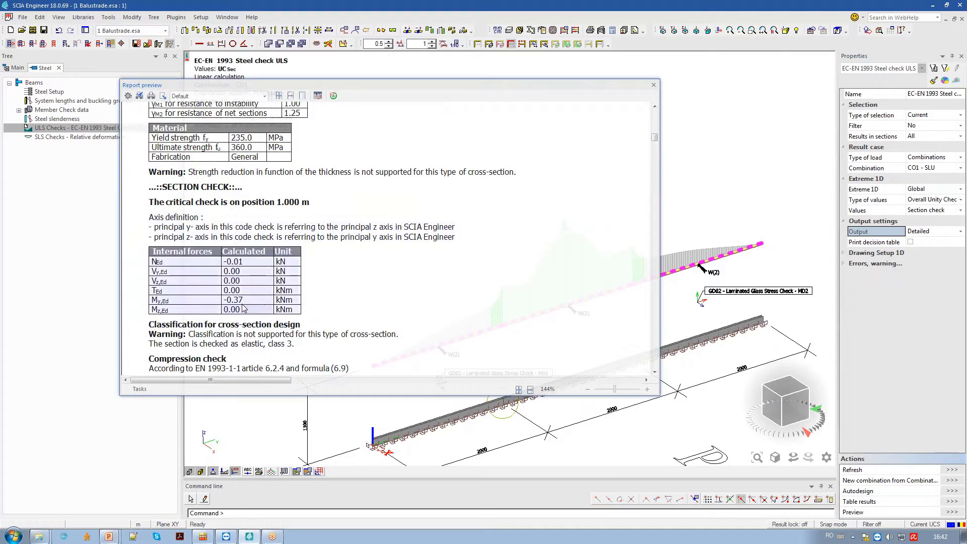
scroll(255, 305, "down", 3)
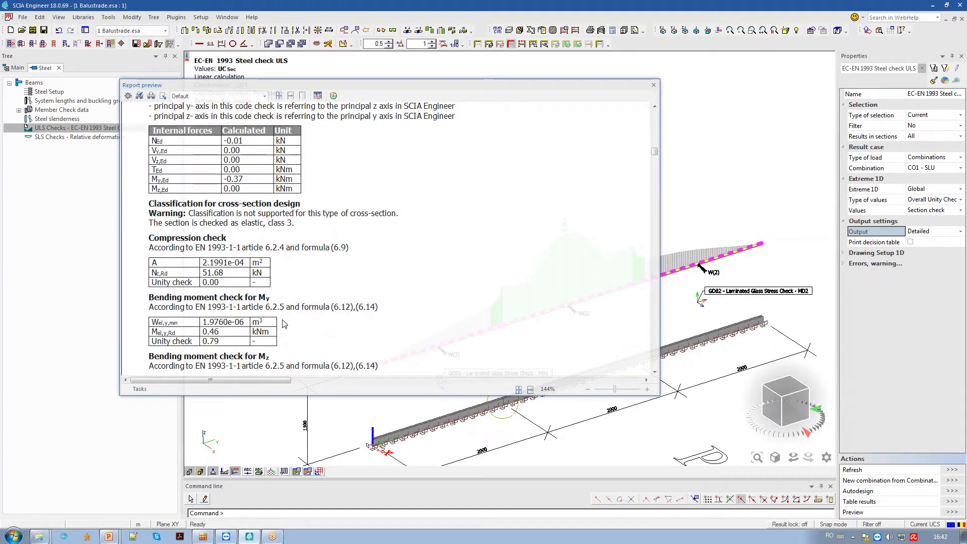
scroll(363, 272, "down", 6)
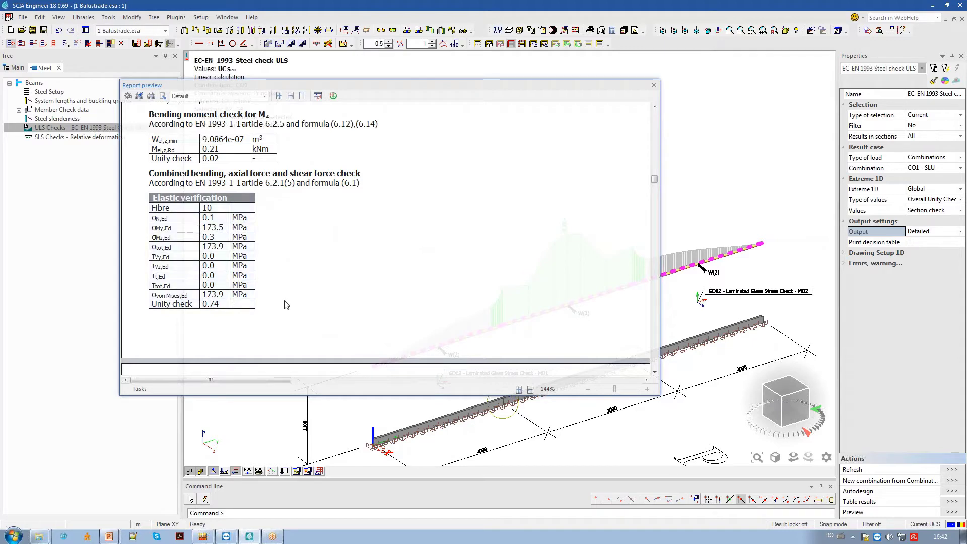
scroll(297, 292, "down", 6)
scroll(254, 250, "up", 3)
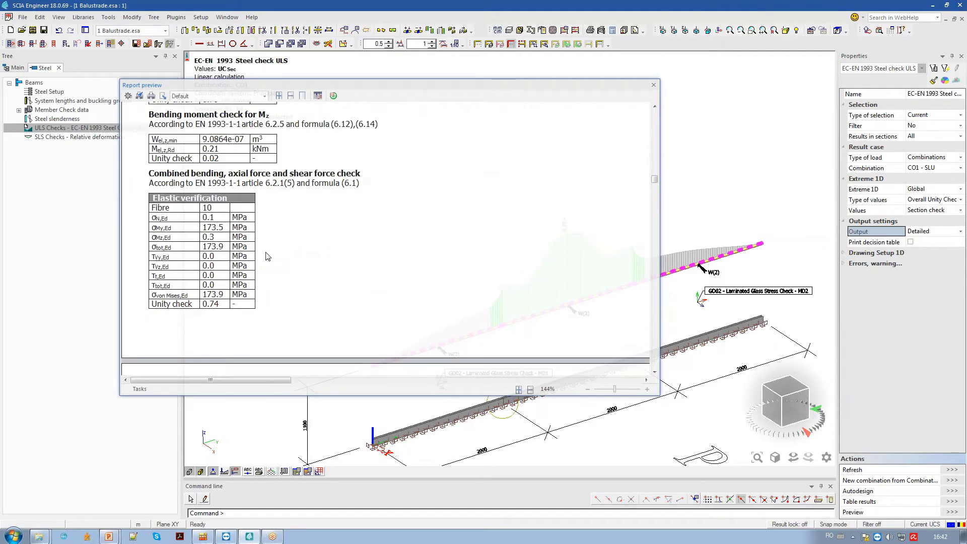
scroll(261, 260, "down", 3)
scroll(261, 260, "down", 12)
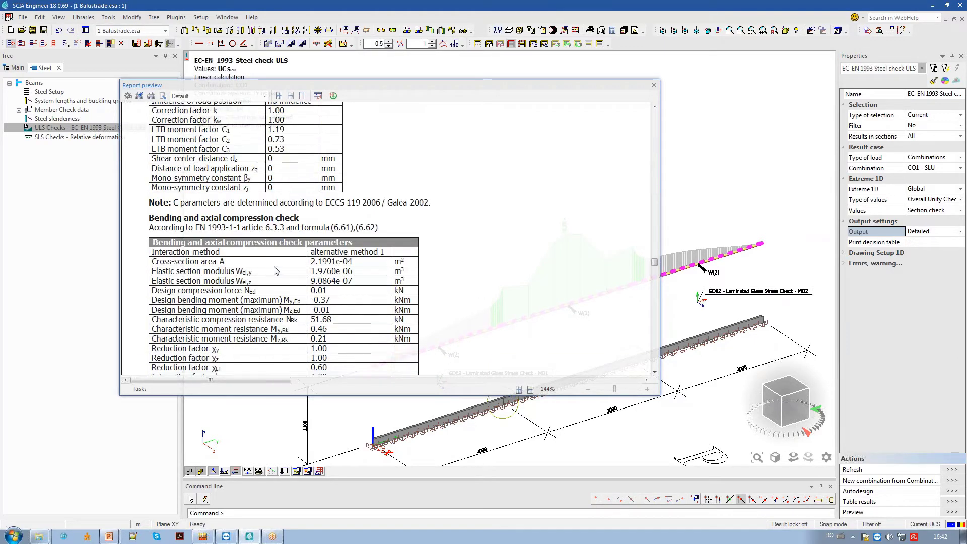